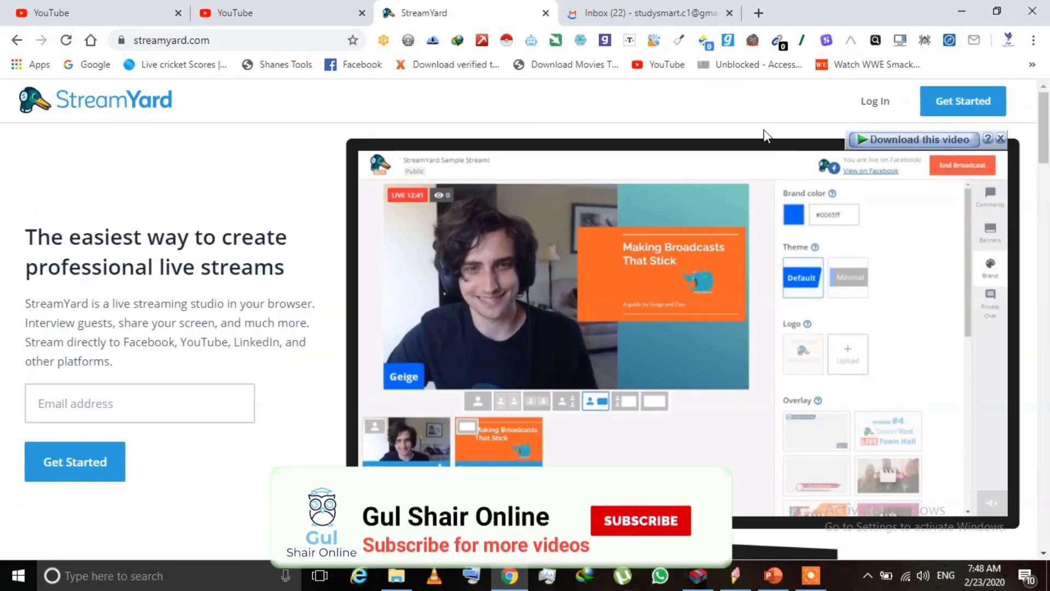
Step: Go from the StreamYard landing page to the account login page
{"action": "left_click", "coordinate": [117, 403]}
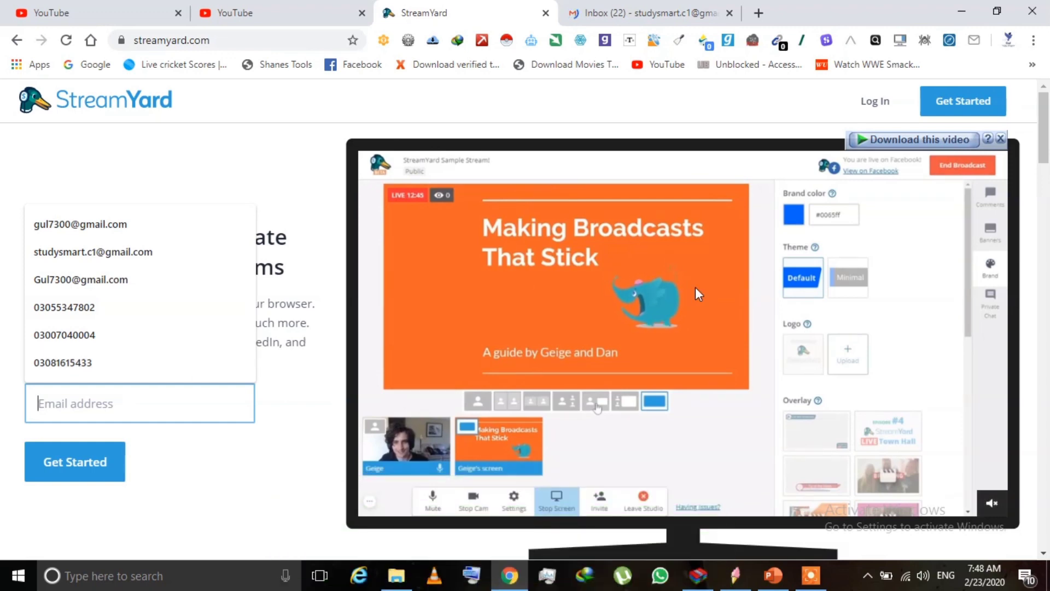
{"action": "left_click", "coordinate": [710, 108]}
{"action": "left_click", "coordinate": [880, 102]}
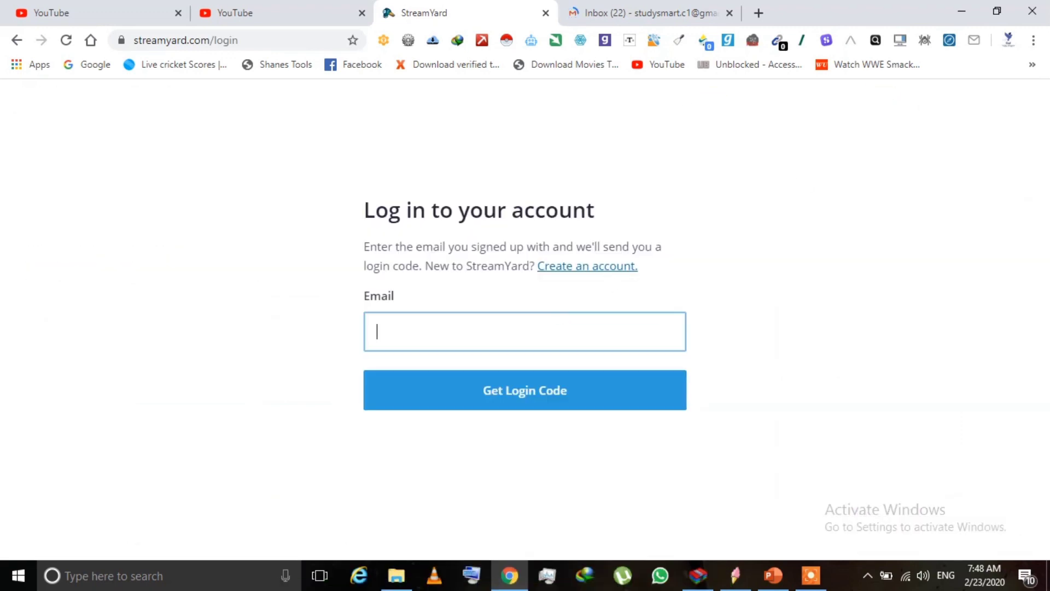
Step: Fill in the saved account e-mail, request a login code, and check Gmail
{"action": "left_click", "coordinate": [534, 328]}
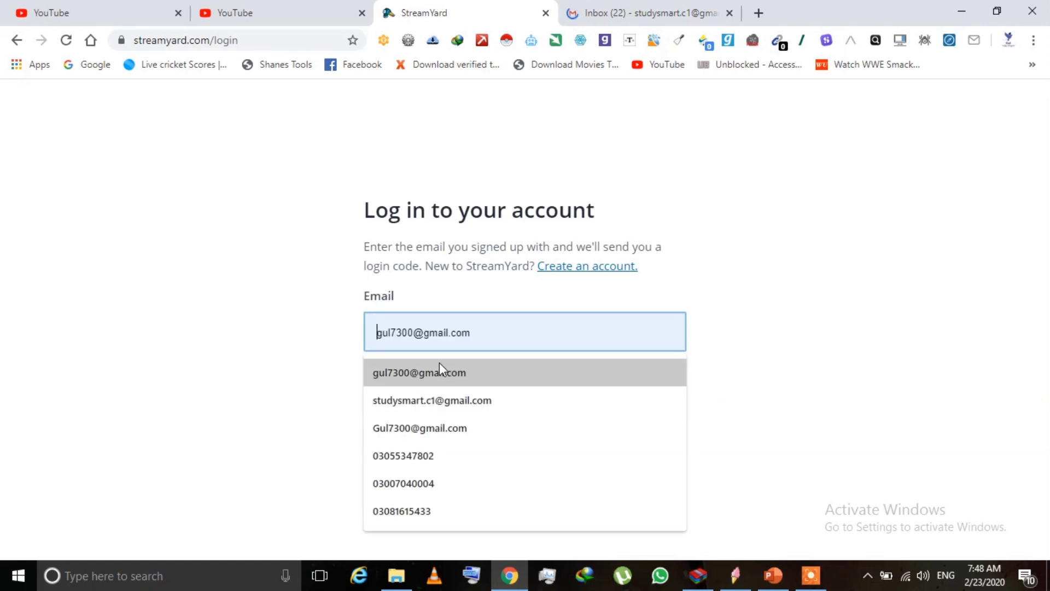
{"action": "left_click", "coordinate": [487, 405]}
{"action": "left_click", "coordinate": [523, 390]}
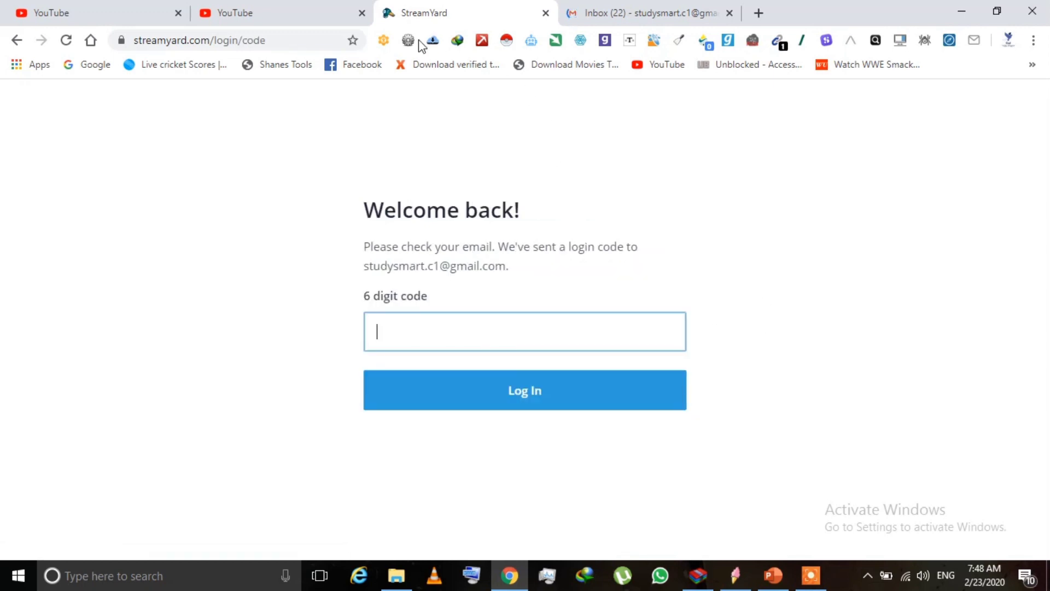
{"action": "left_click", "coordinate": [683, 15]}
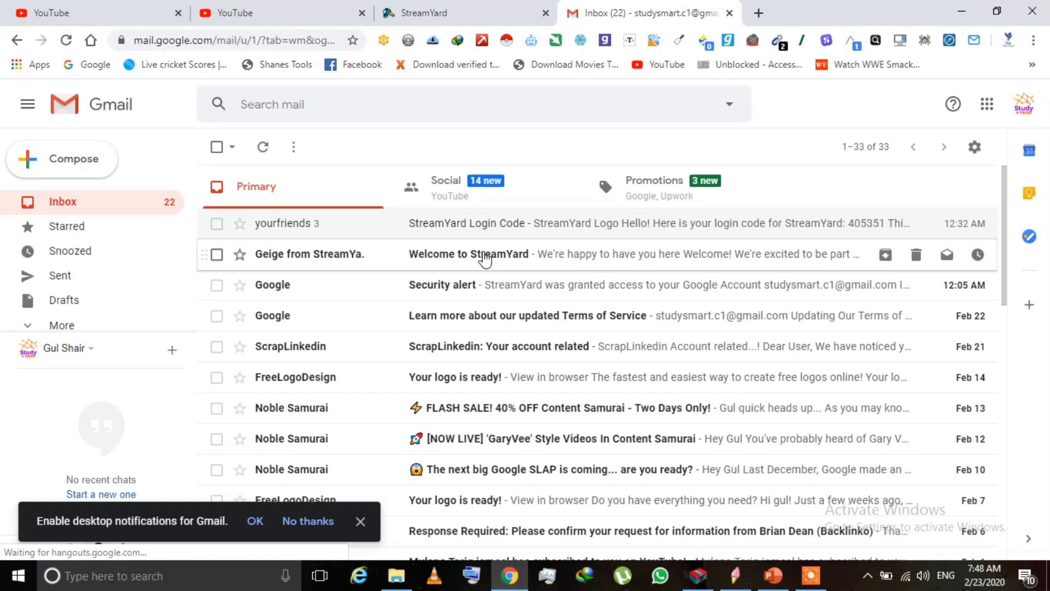
Step: Copy the 6-digit code from the StreamYard Login Code email, then return to StreamYard
{"action": "left_click", "coordinate": [62, 201]}
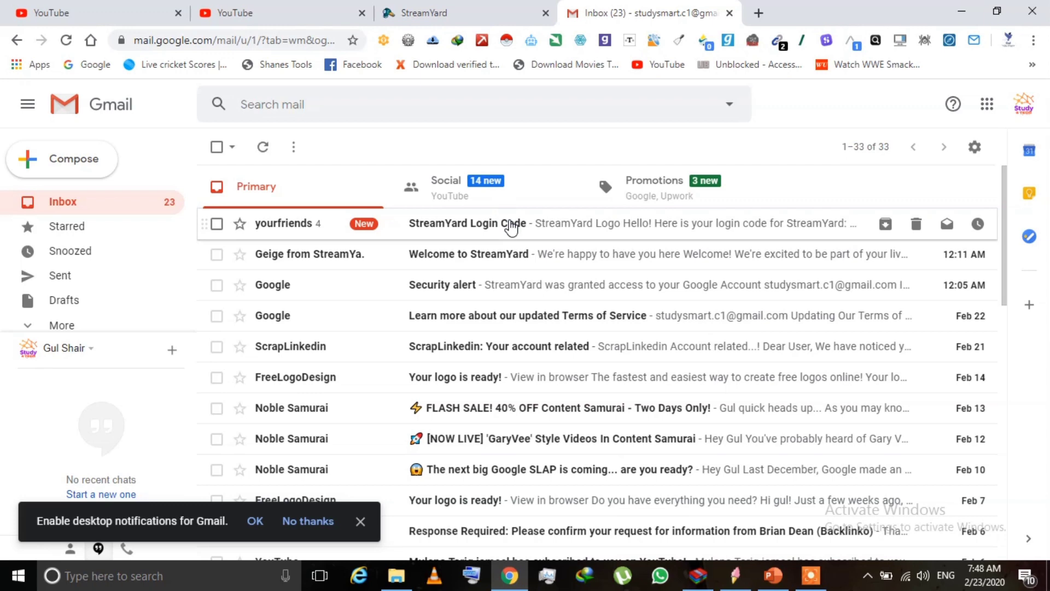
{"action": "left_click", "coordinate": [511, 225]}
{"action": "scroll", "coordinate": [422, 347], "scroll_direction": "down", "scroll_amount": 2}
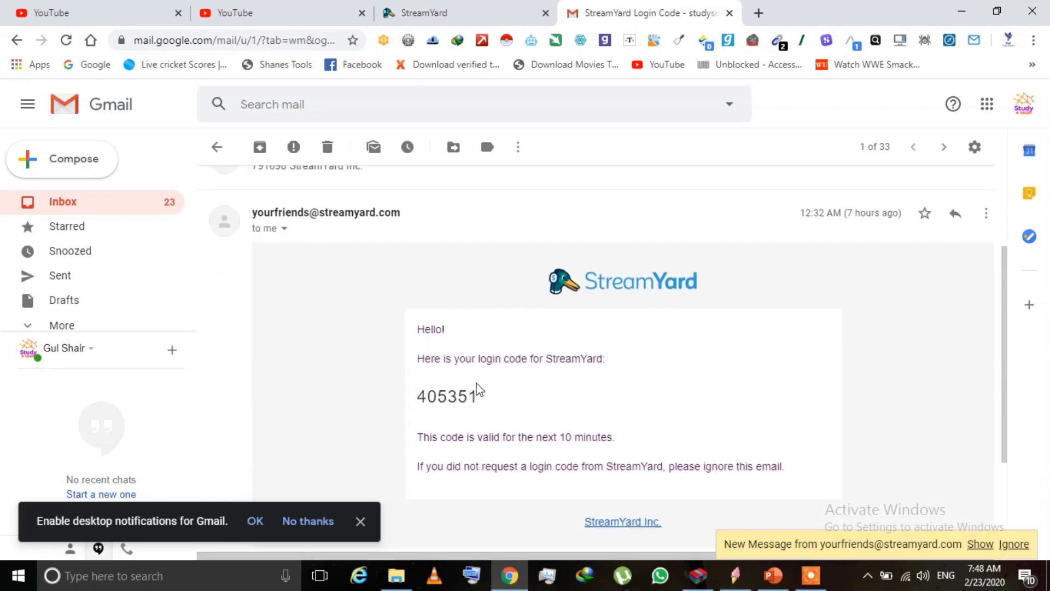
{"action": "left_click_drag", "start_coordinate": [479, 399], "coordinate": [418, 398]}
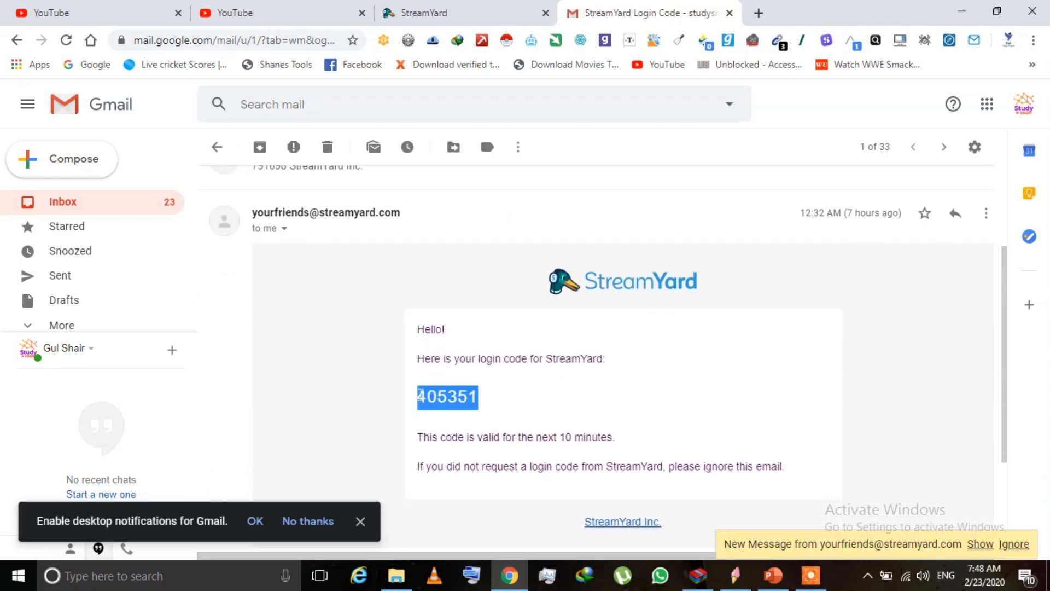
{"action": "right_click", "coordinate": [421, 399]}
{"action": "left_click", "coordinate": [447, 407]}
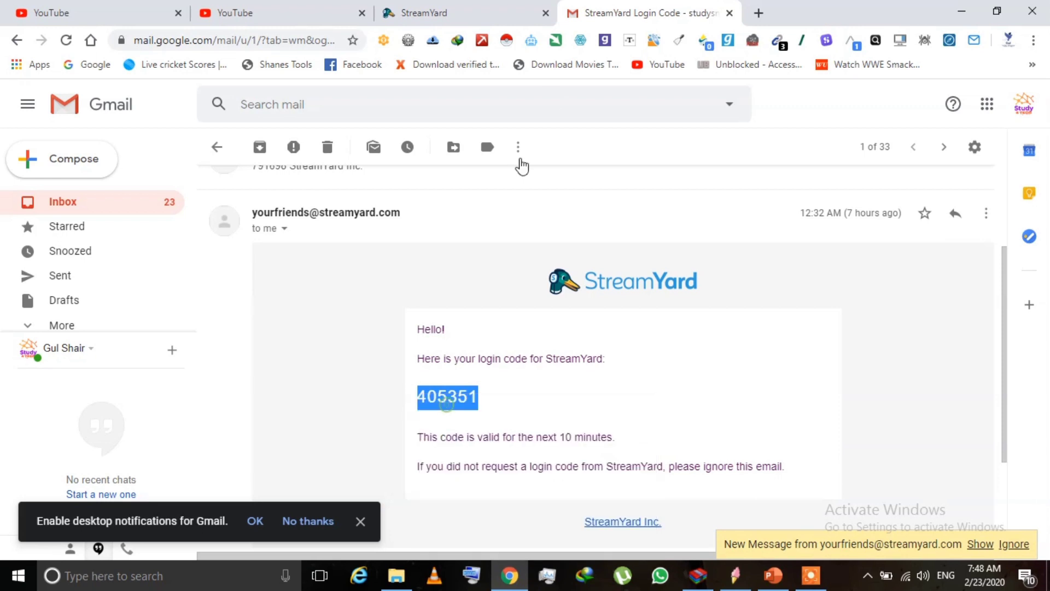
{"action": "left_click", "coordinate": [464, 18]}
Step: Paste and submit the copied code; StreamYard rejects it as invalid or expired
{"action": "right_click", "coordinate": [426, 340]}
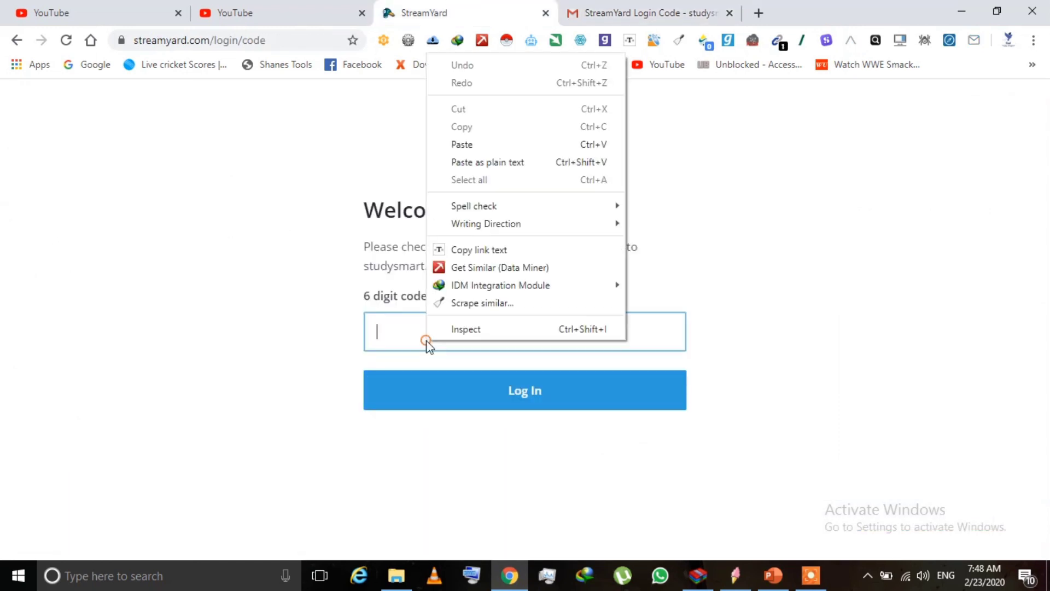
{"action": "left_click", "coordinate": [484, 145]}
{"action": "left_click", "coordinate": [479, 383]}
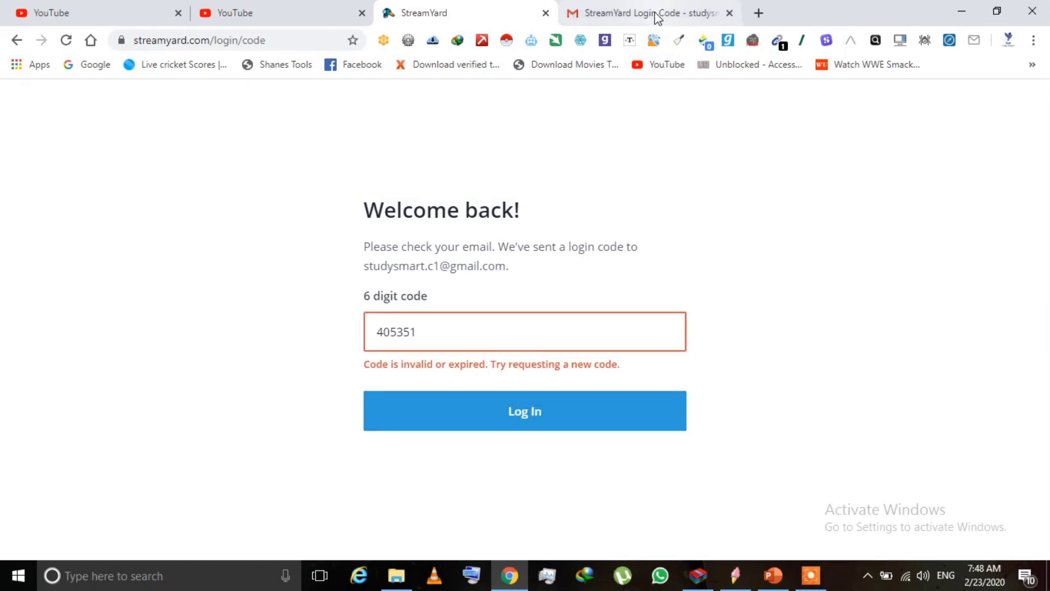
{"action": "left_click", "coordinate": [629, 12]}
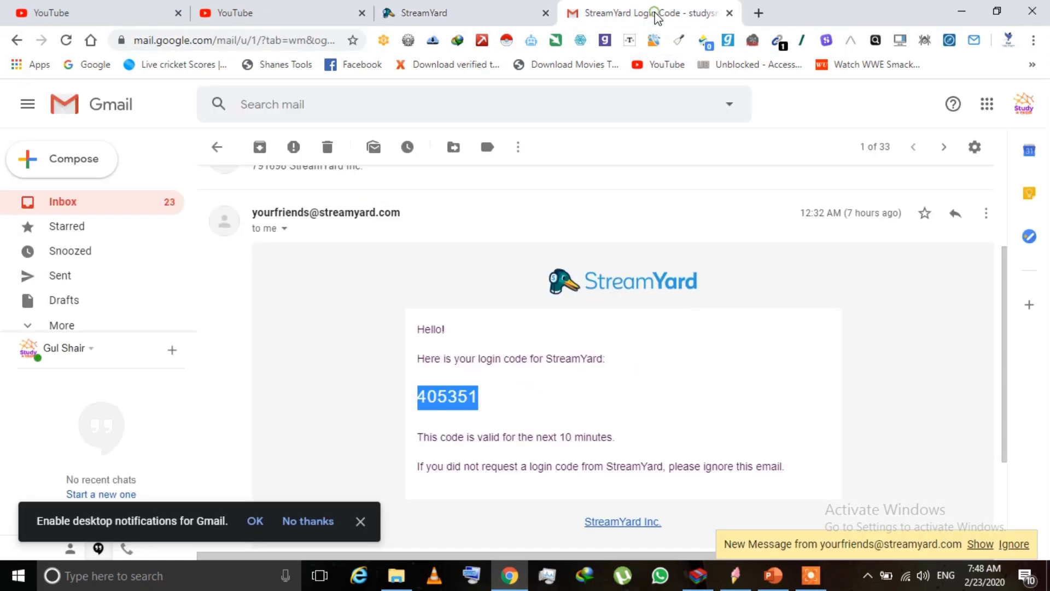
Step: Copy the code from the newest message in the Login Code thread
{"action": "left_click", "coordinate": [70, 204]}
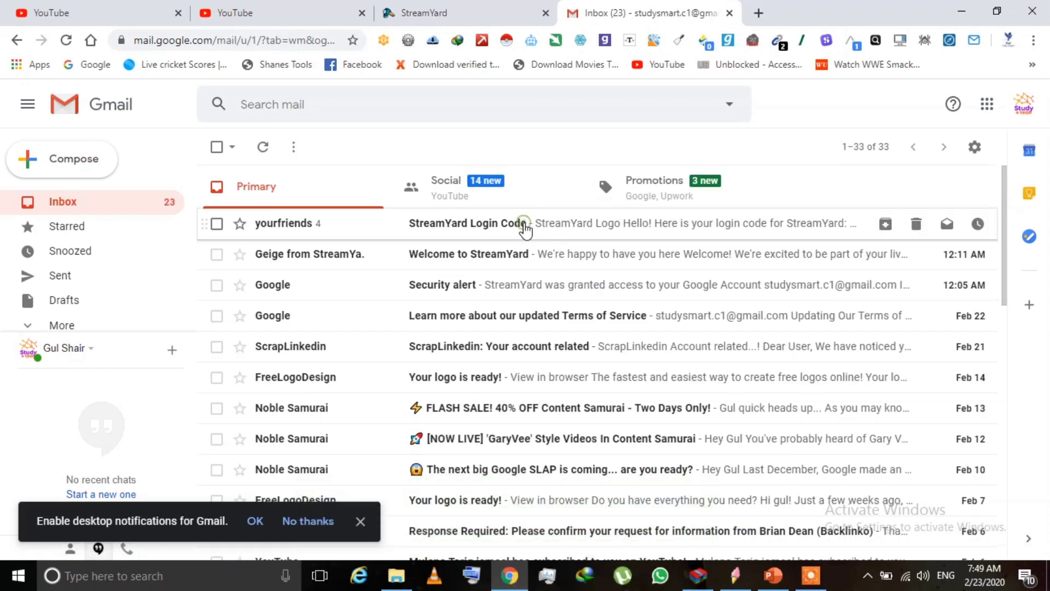
{"action": "left_click", "coordinate": [526, 229]}
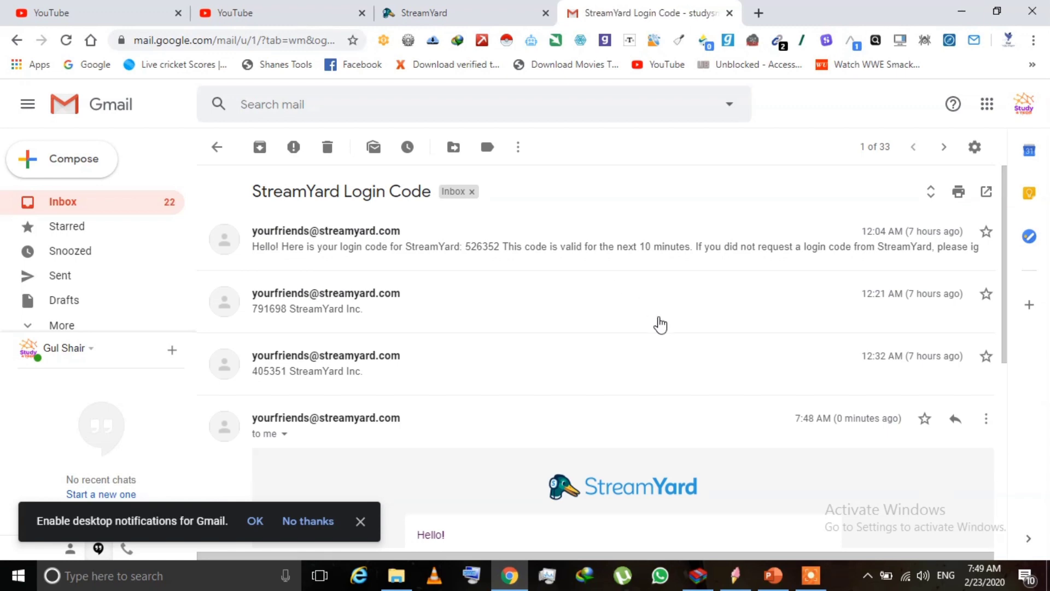
{"action": "scroll", "coordinate": [639, 397], "scroll_direction": "down", "scroll_amount": 5}
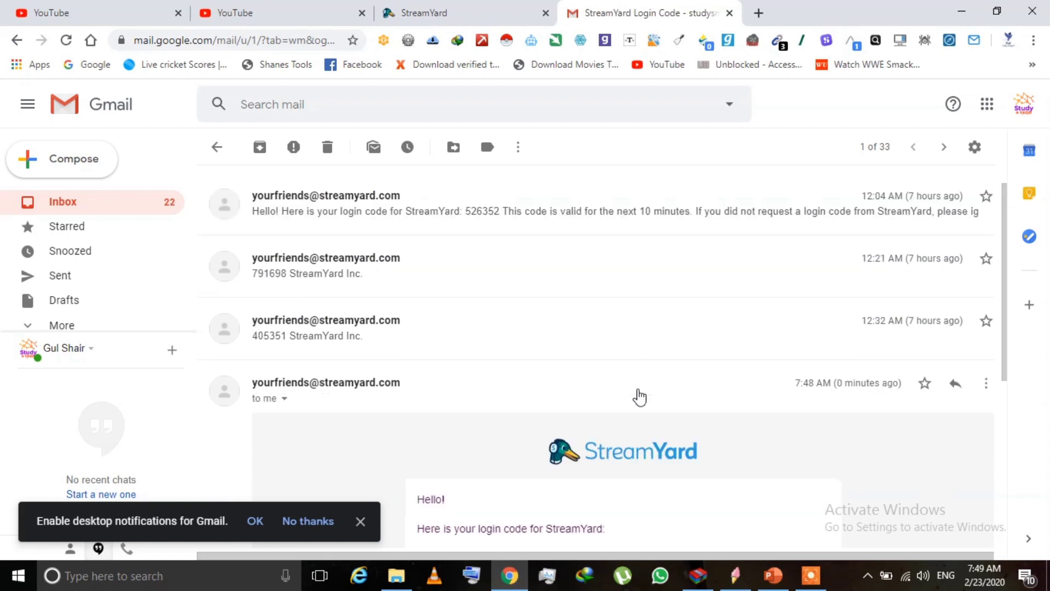
{"action": "mouse_move", "coordinate": [477, 355]}
{"action": "left_mouse_down"}
{"action": "mouse_move", "coordinate": [421, 356]}
{"action": "mouse_move", "coordinate": [419, 334]}
{"action": "mouse_move", "coordinate": [453, 359]}
{"action": "mouse_move", "coordinate": [479, 359]}
{"action": "left_mouse_up"}
{"action": "left_click", "coordinate": [419, 366]}
{"action": "right_click", "coordinate": [488, 363]}
{"action": "left_click", "coordinate": [490, 369]}
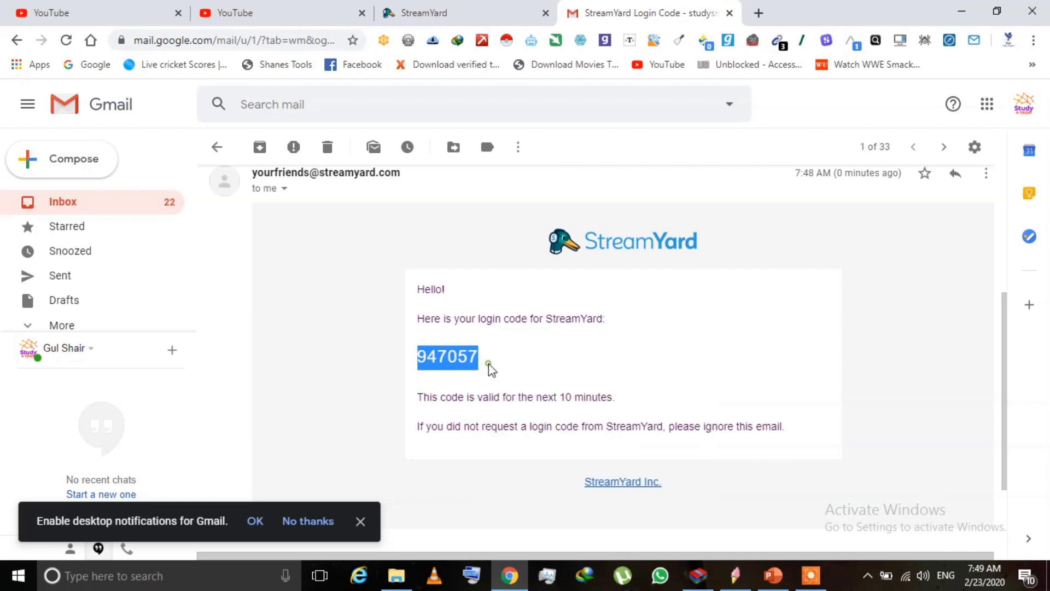
{"action": "left_click", "coordinate": [458, 18]}
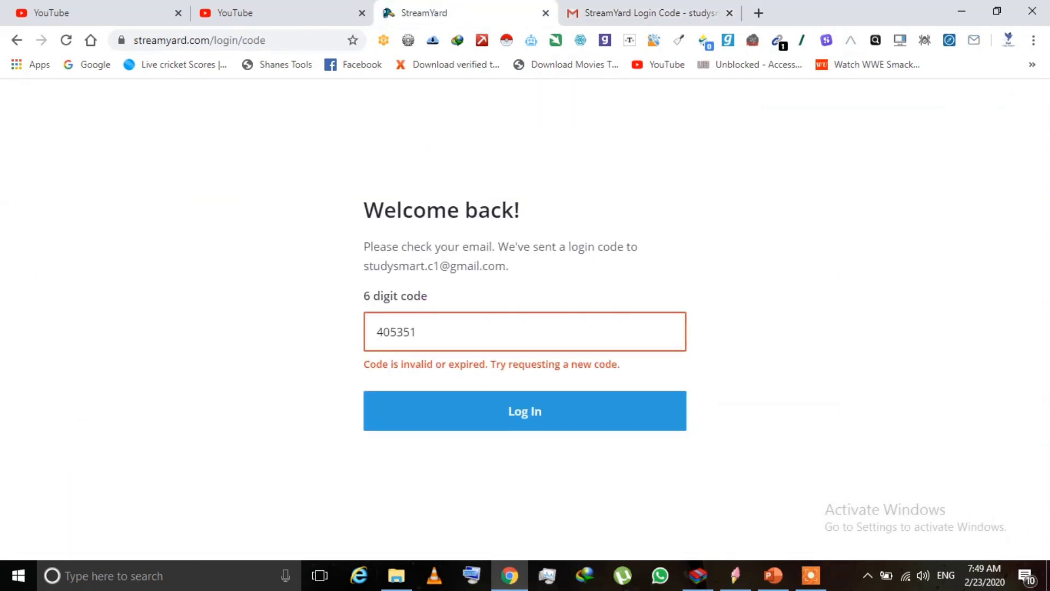
Step: Replace the rejected code with the new one and log in to the Broadcasts dashboard
{"action": "left_click_drag", "start_coordinate": [488, 328], "coordinate": [226, 334]}
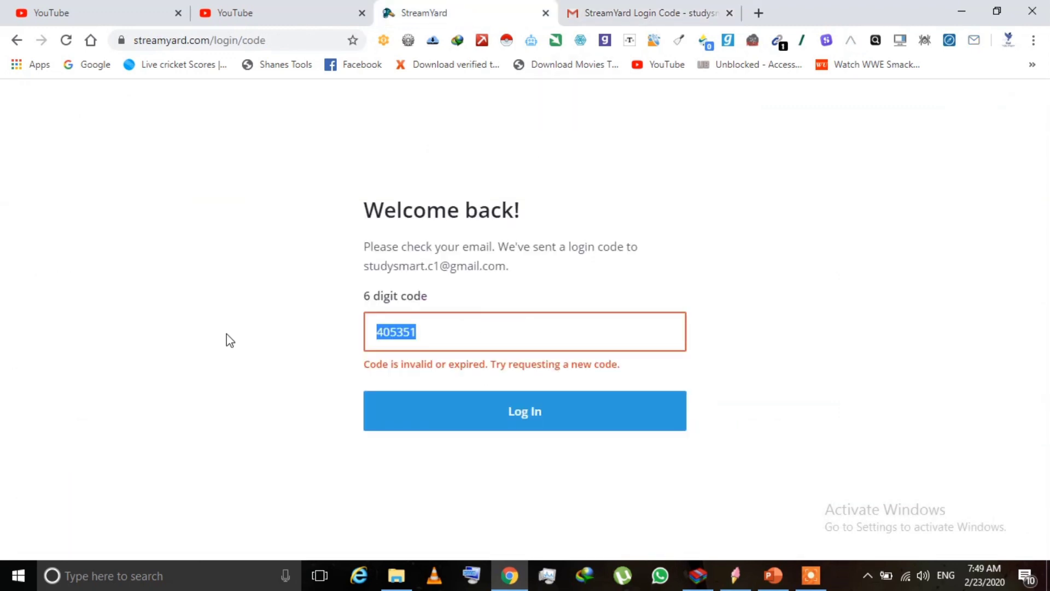
{"action": "key", "text": "ctrl+v"}
{"action": "left_click", "coordinate": [513, 386]}
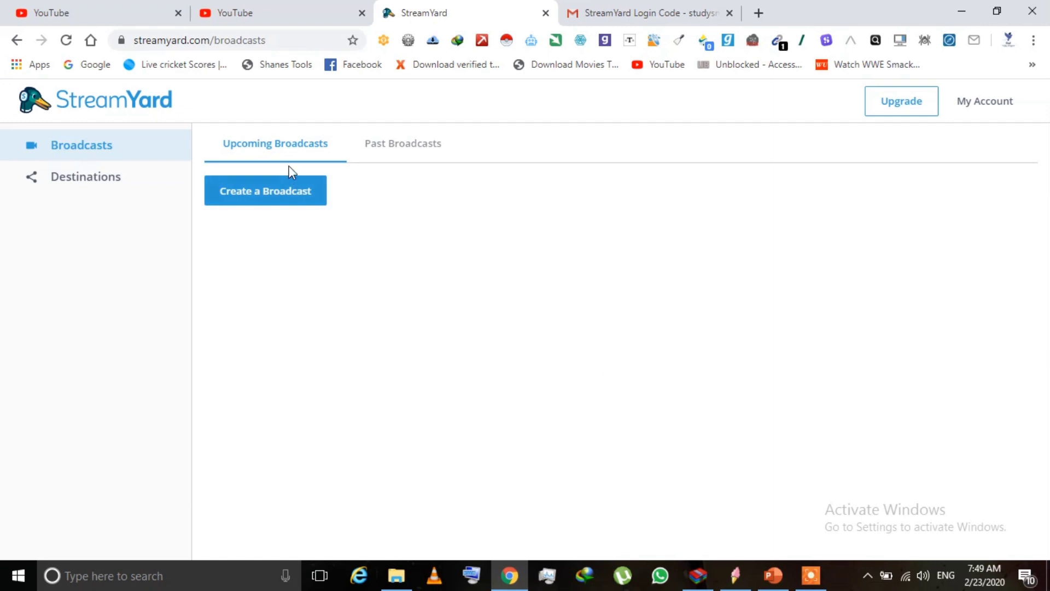
Step: Start a YouTube channel broadcast titled 'Lecture on Literature'
{"action": "left_click", "coordinate": [274, 193]}
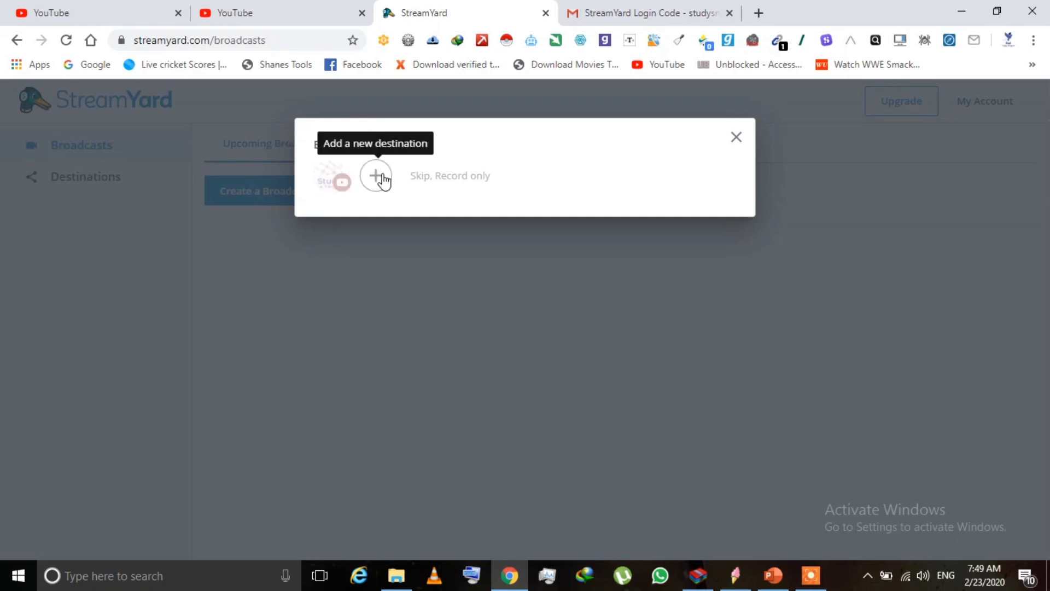
{"action": "left_click", "coordinate": [342, 184]}
{"action": "left_click", "coordinate": [383, 247]}
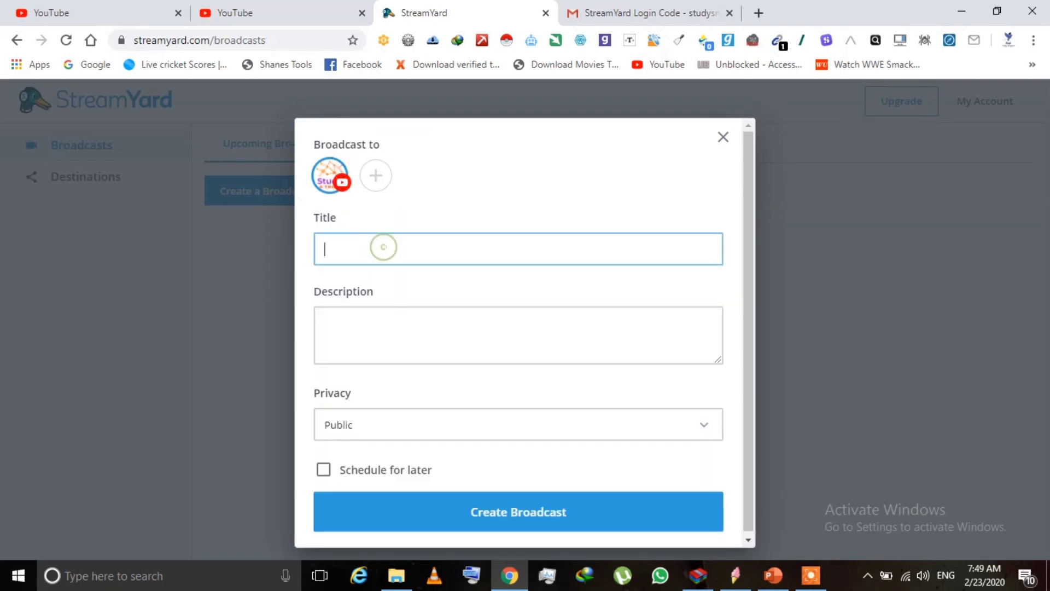
{"action": "type", "text": "Lec"}
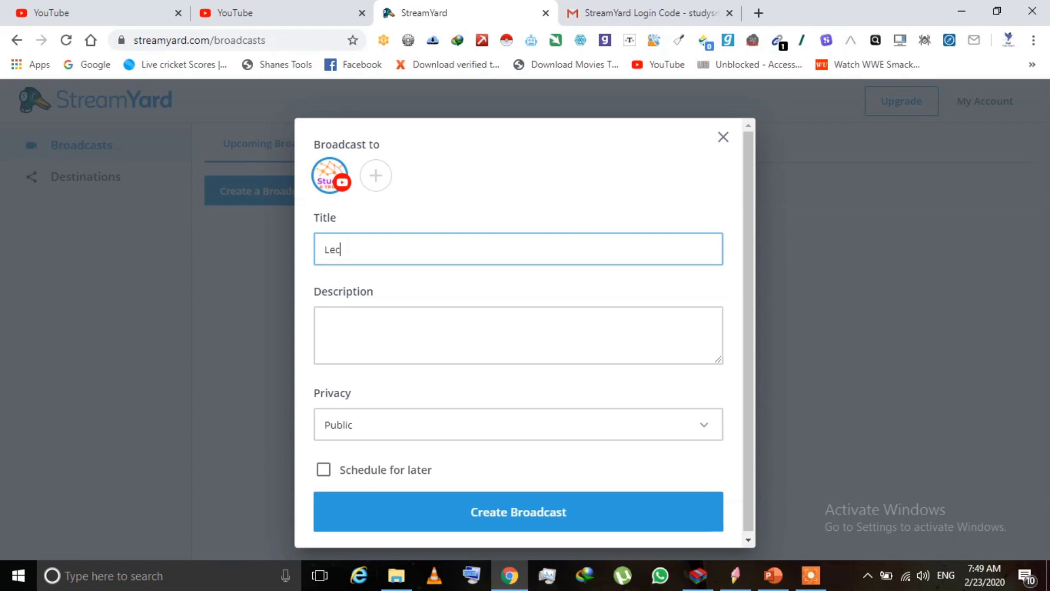
{"action": "type", "text": "tuer"}
{"action": "key", "text": "BackSpace"}
{"action": "key", "text": "BackSpace"}
{"action": "type", "text": "re on "}
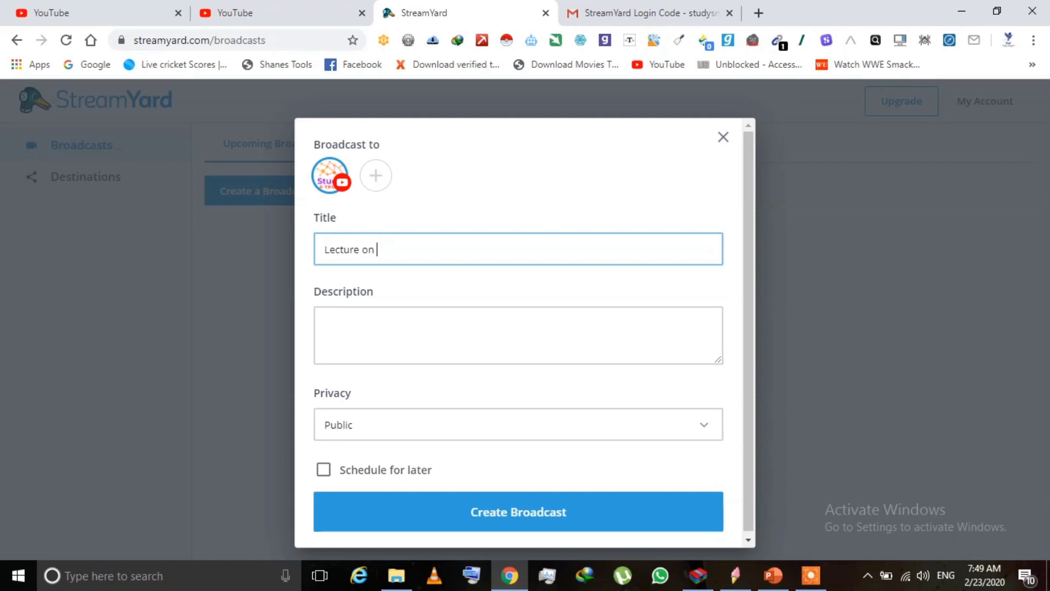
{"action": "type", "text": "Literature"}
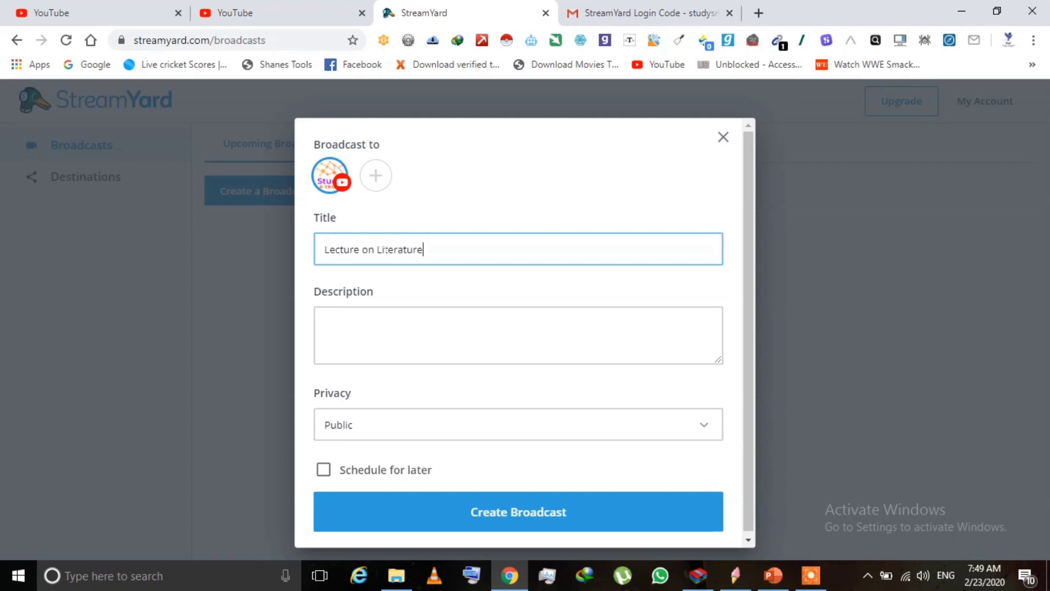
Step: Add the description 'For All', keep privacy Public, and create the broadcast
{"action": "left_click", "coordinate": [325, 323]}
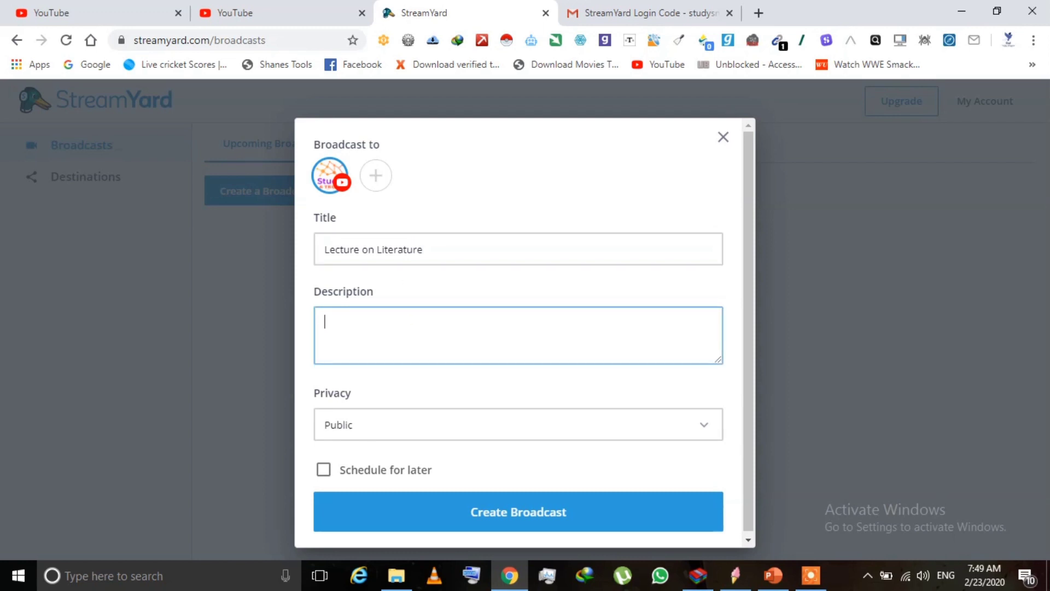
{"action": "type", "text": "For All Students"}
{"action": "left_click", "coordinate": [396, 421]}
{"action": "left_click", "coordinate": [412, 421]}
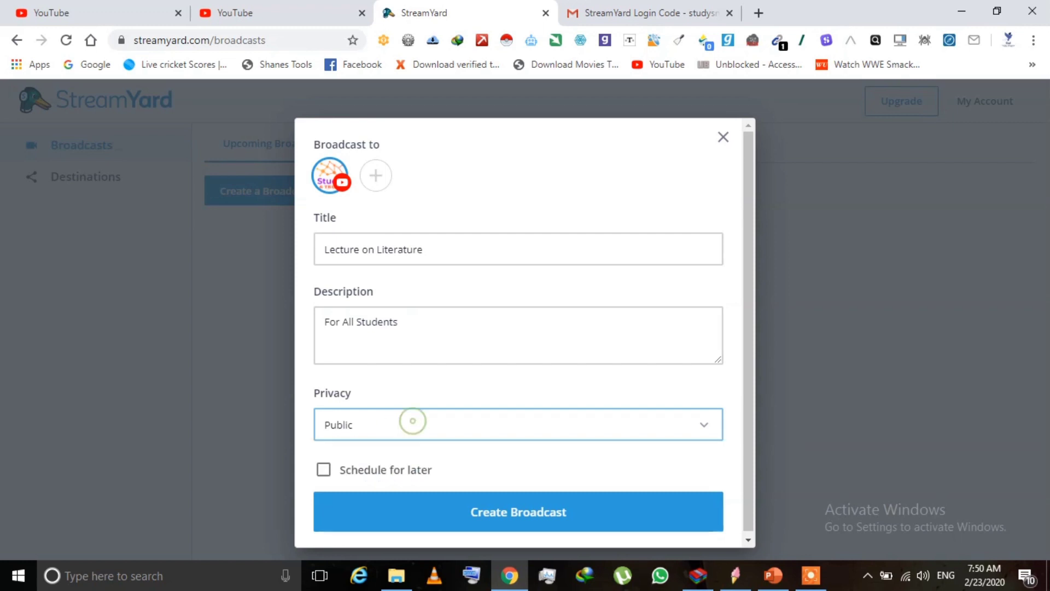
{"action": "left_click", "coordinate": [540, 510]}
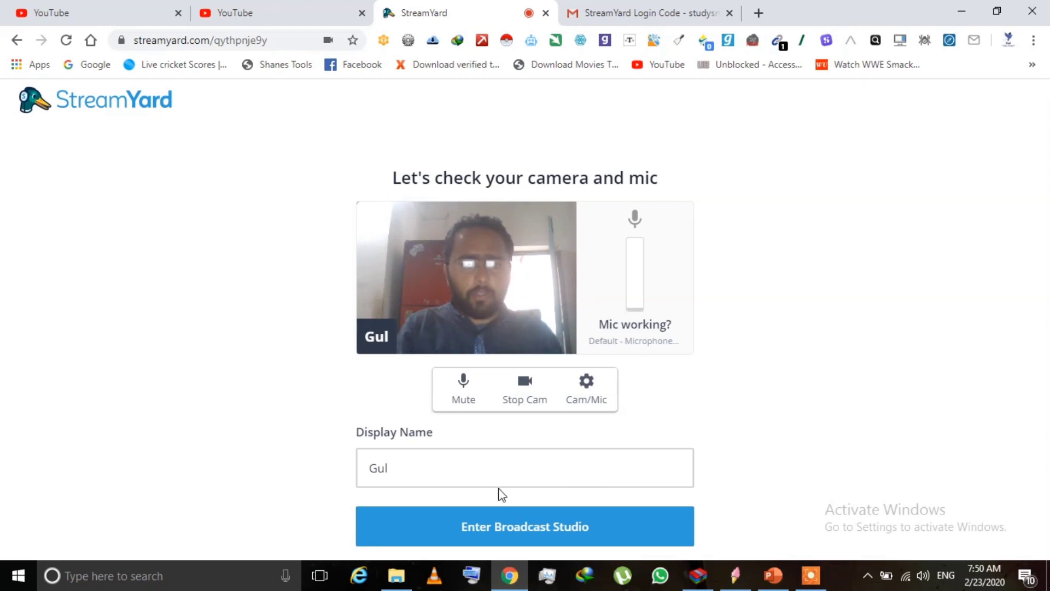
Step: Enter the studio, dismiss the notice, and add the presenter's webcam to the stream
{"action": "left_click", "coordinate": [508, 526]}
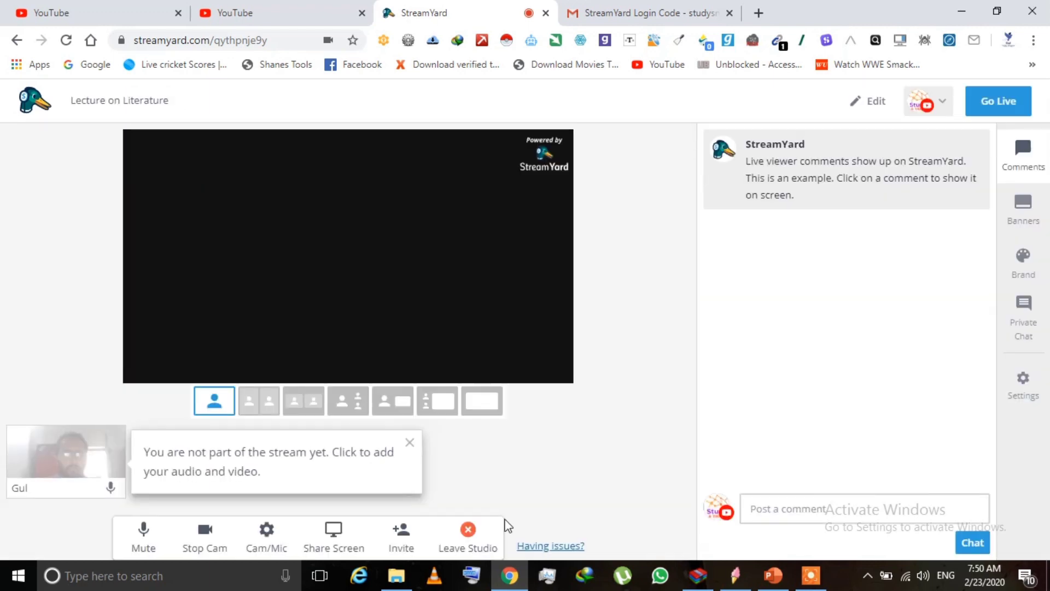
{"action": "left_click", "coordinate": [409, 444]}
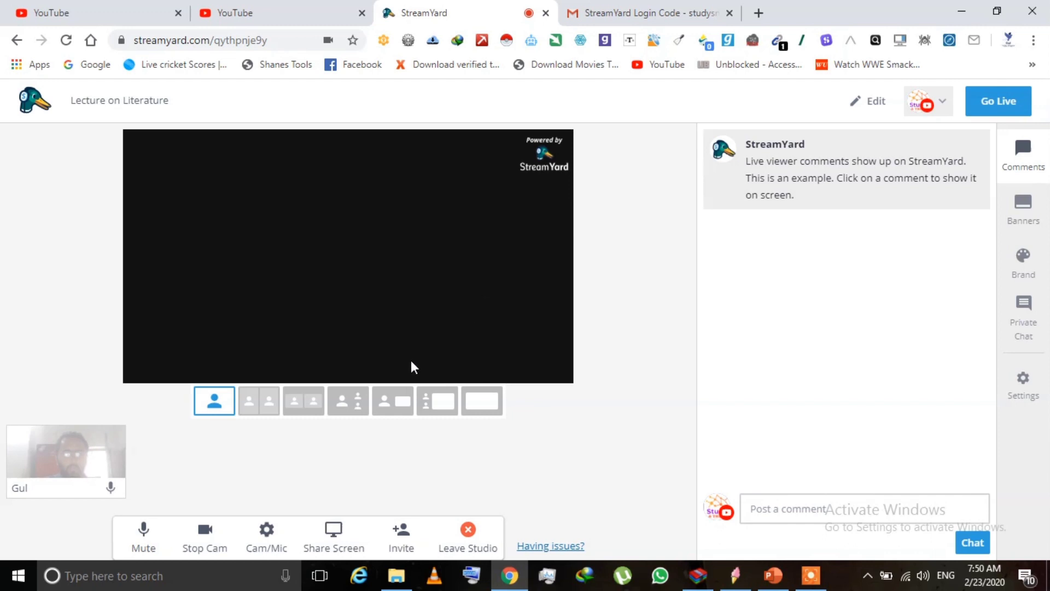
{"action": "mouse_move", "coordinate": [87, 461]}
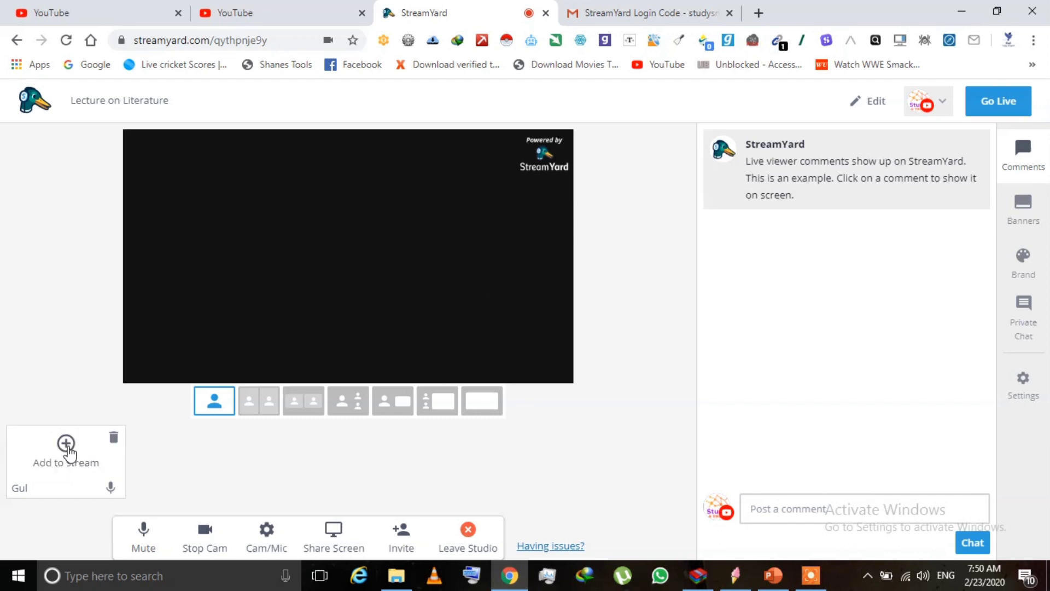
{"action": "left_click", "coordinate": [66, 443]}
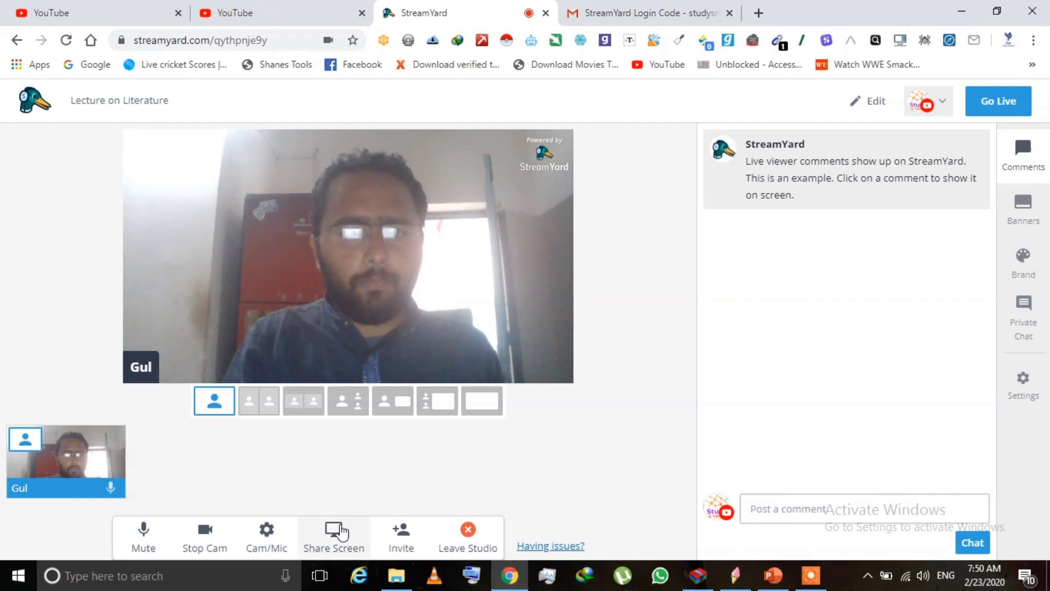
{"action": "left_click", "coordinate": [341, 530]}
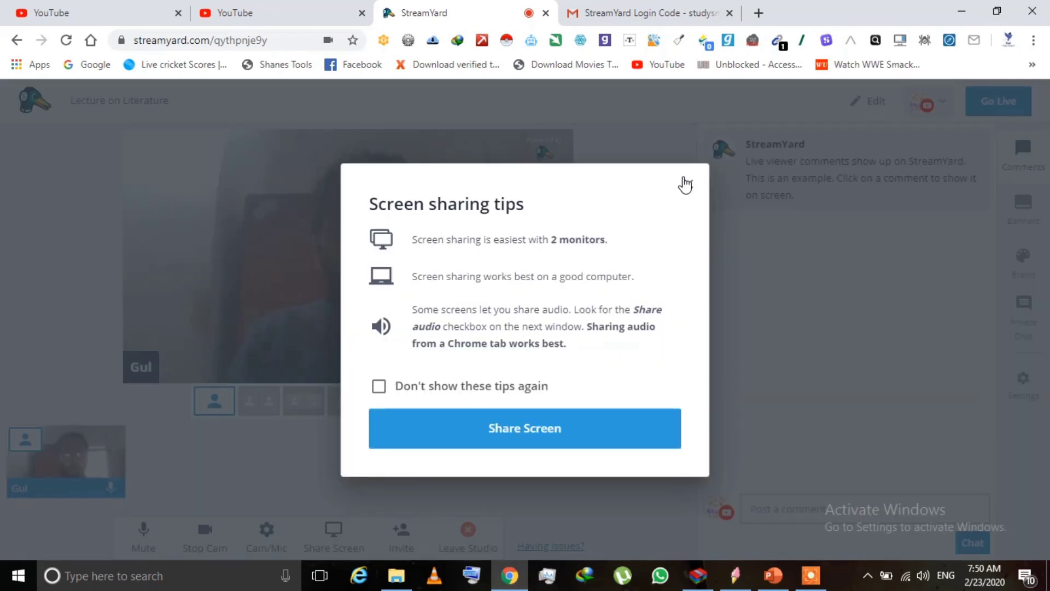
Step: Turn off the sharing tips, list application windows to share, and bring up PowerPoint
{"action": "left_click", "coordinate": [512, 386]}
{"action": "left_click", "coordinate": [518, 425]}
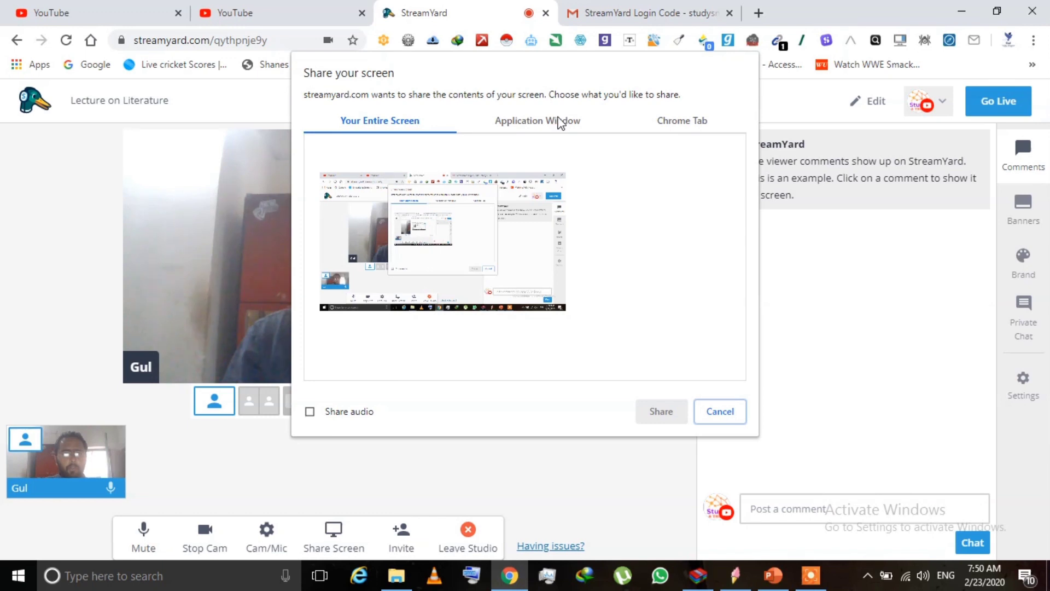
{"action": "left_click", "coordinate": [560, 122]}
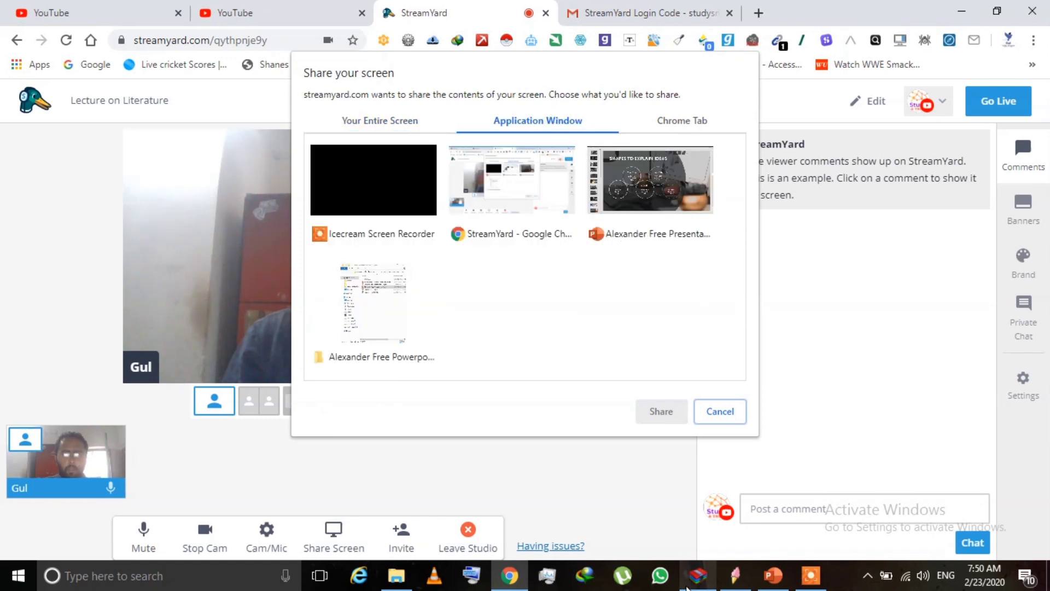
{"action": "left_click", "coordinate": [773, 576]}
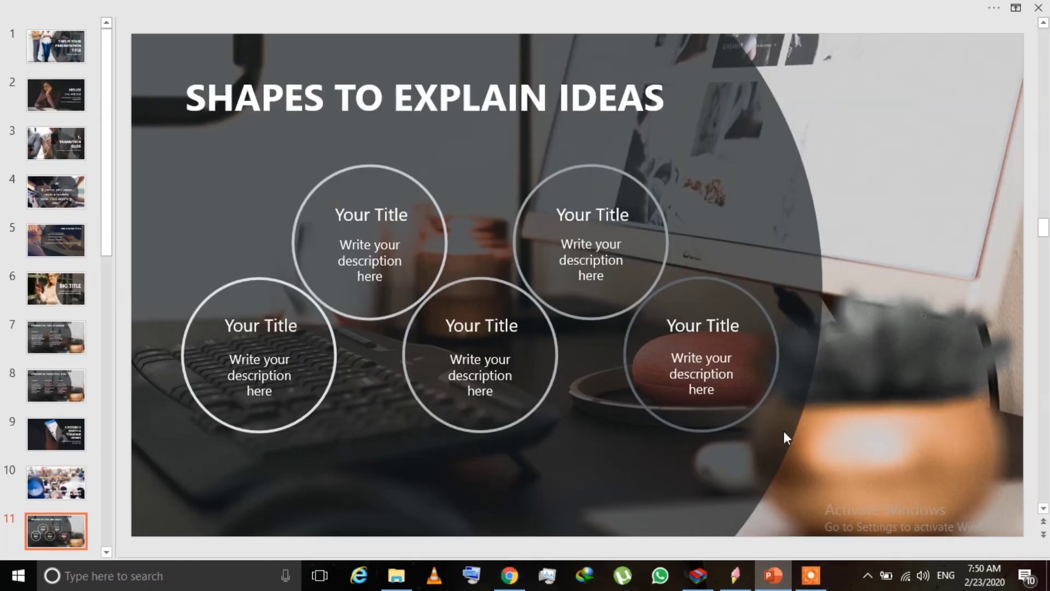
Step: Move the PowerPoint deck back to slide 5, 'Your Slide Title', and return to StreamYard
{"action": "scroll", "coordinate": [399, 320], "scroll_direction": "up", "scroll_amount": 6}
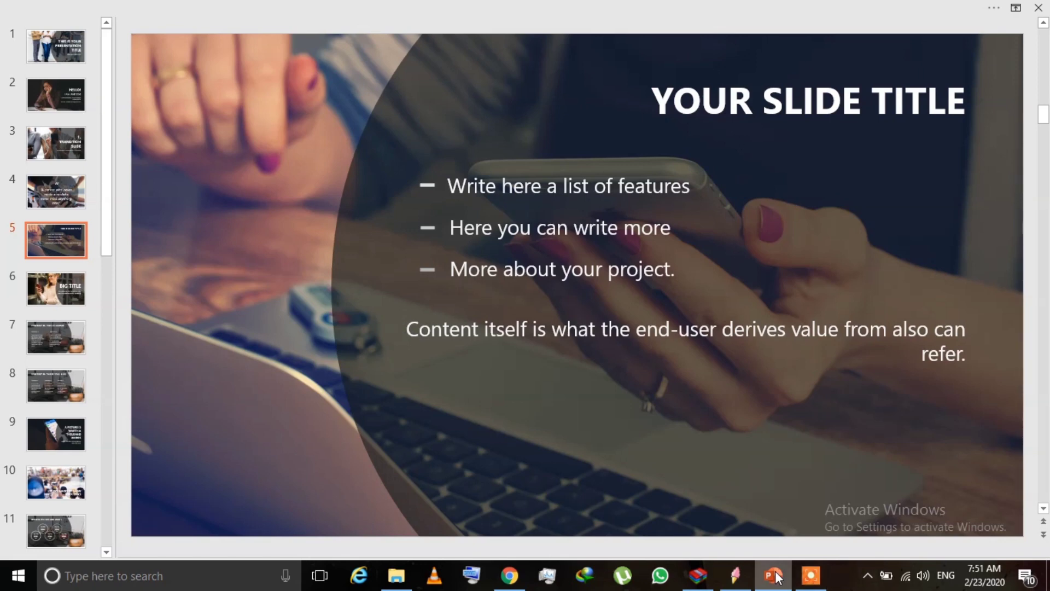
{"action": "left_click", "coordinate": [509, 576]}
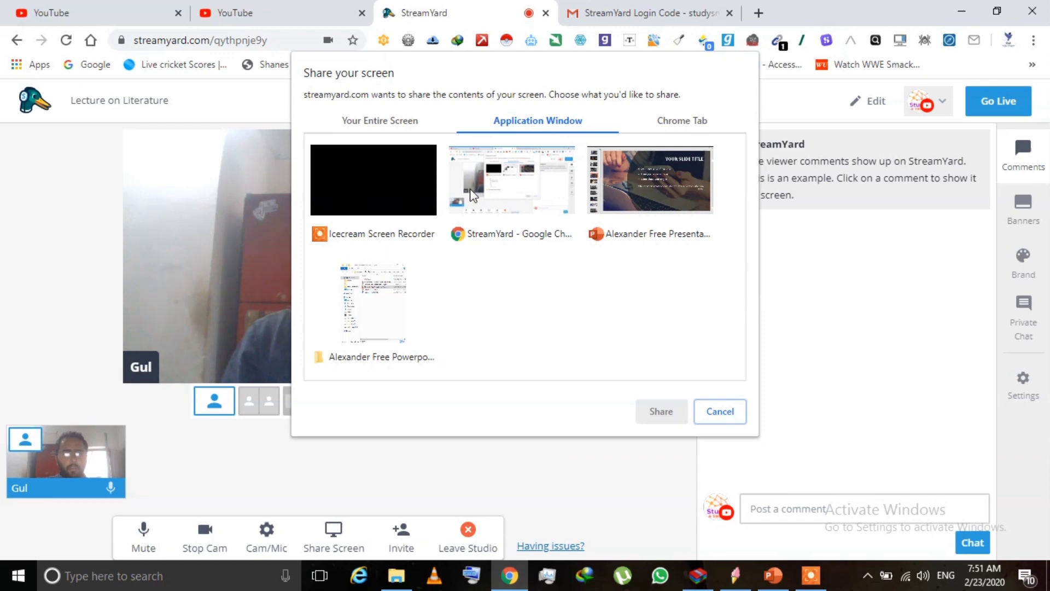
Step: Share the PowerPoint window, return to the studio, and switch to the camera-only solo layout
{"action": "left_click", "coordinate": [646, 196]}
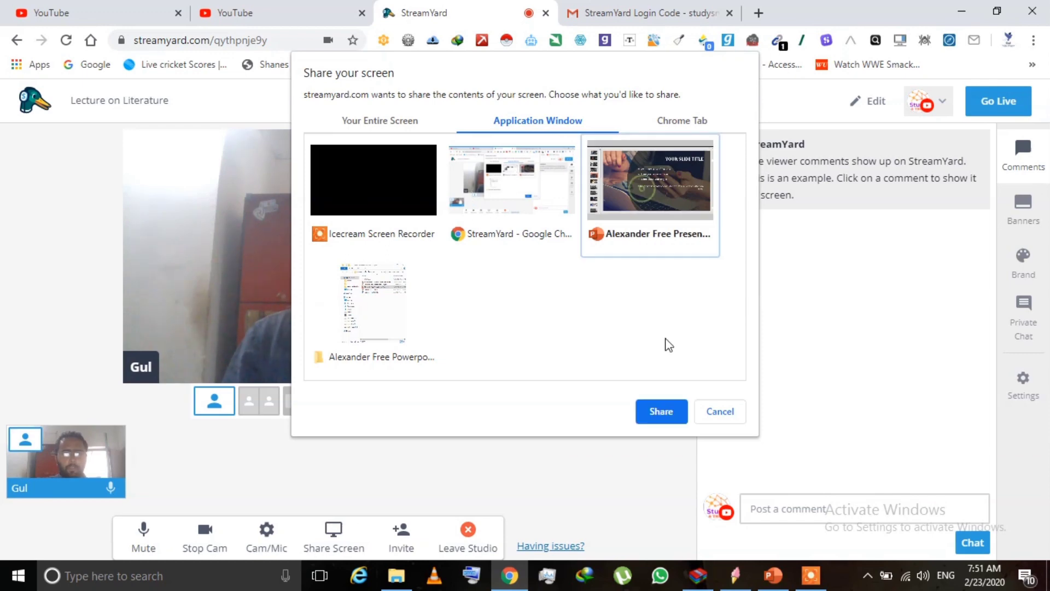
{"action": "left_click", "coordinate": [657, 411]}
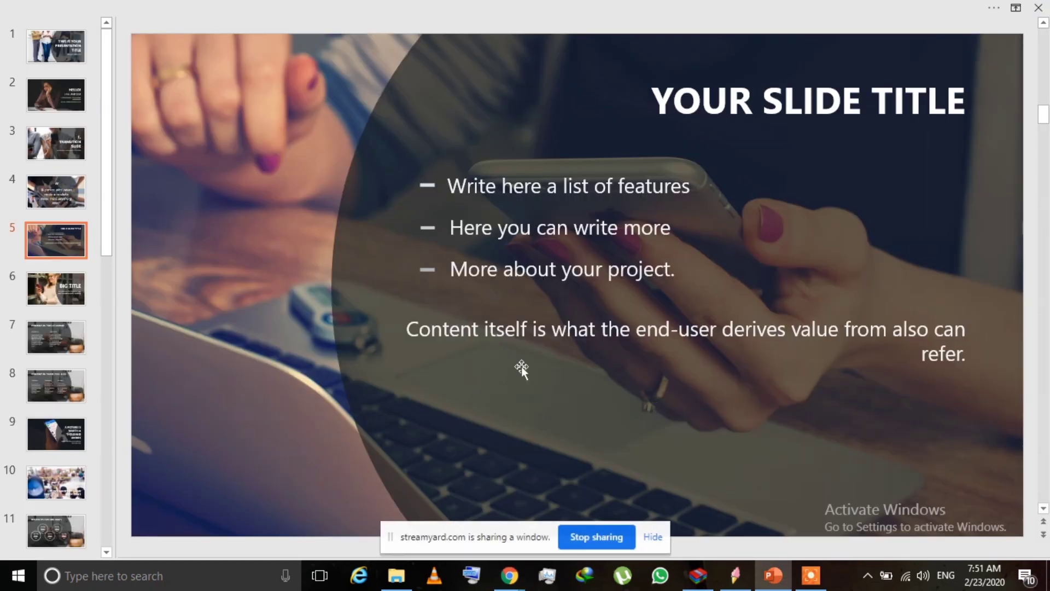
{"action": "left_click", "coordinate": [510, 575]}
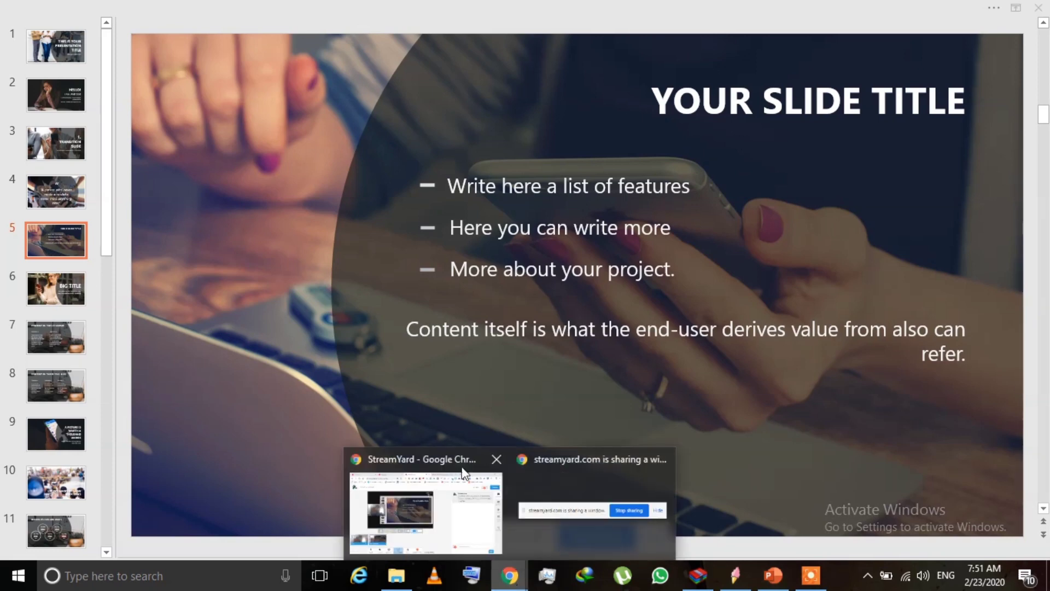
{"action": "left_click", "coordinate": [464, 473]}
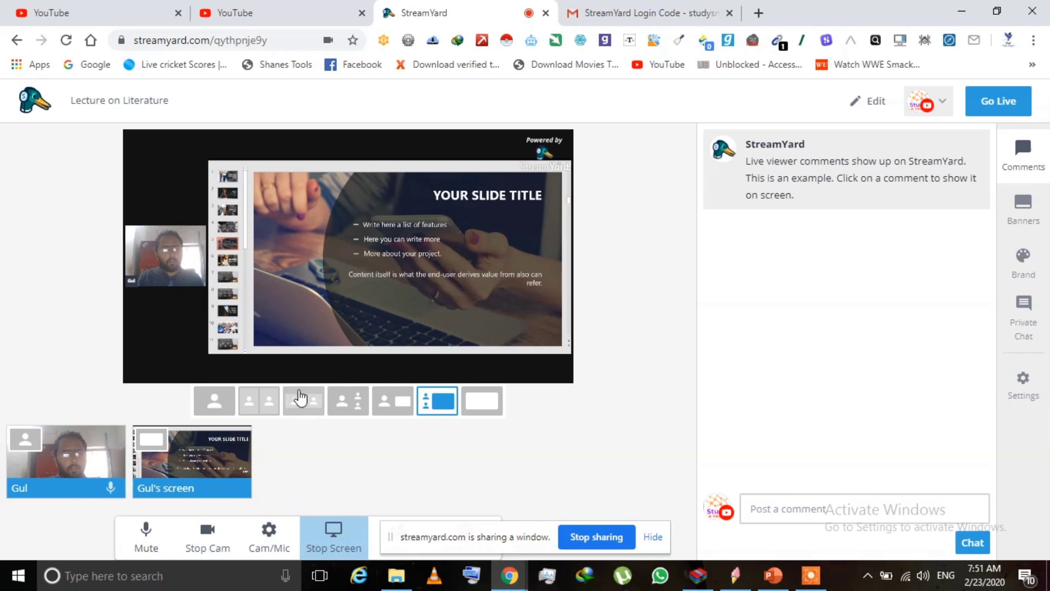
{"action": "left_click", "coordinate": [229, 404]}
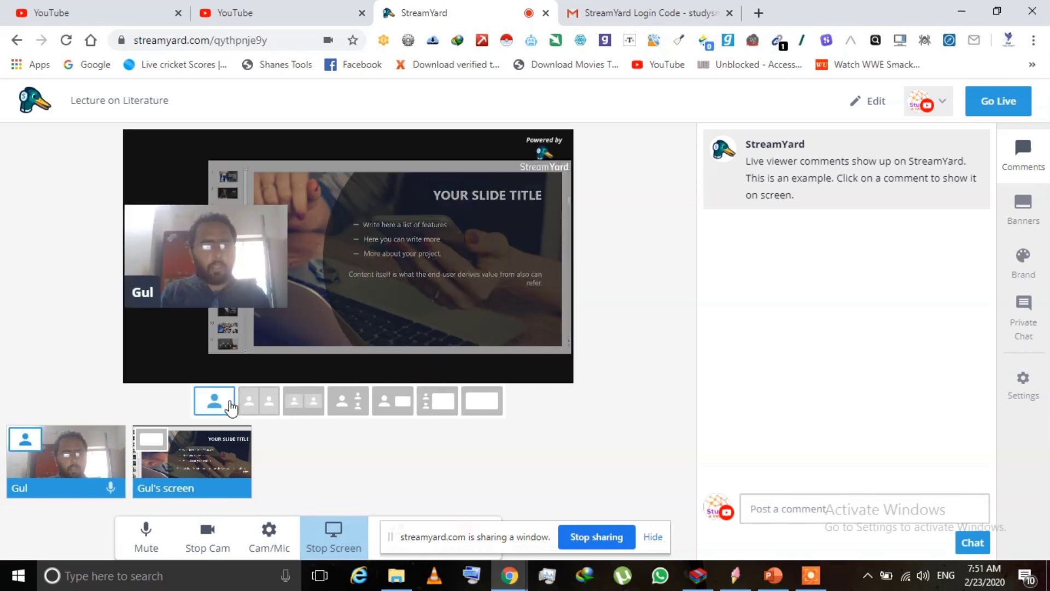
Step: Try the camera-with-slide-inset layout, remove the webcam, and dismiss the audio-removed tip permanently
{"action": "left_click", "coordinate": [396, 404]}
{"action": "mouse_move", "coordinate": [75, 455]}
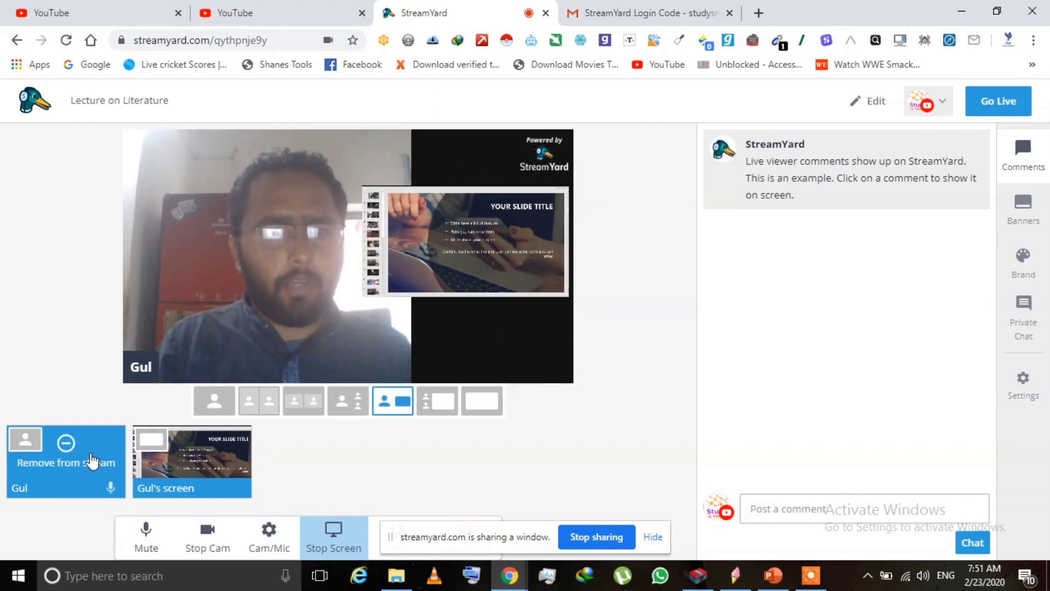
{"action": "left_click", "coordinate": [66, 446]}
{"action": "left_click", "coordinate": [149, 393]}
{"action": "left_click", "coordinate": [241, 389]}
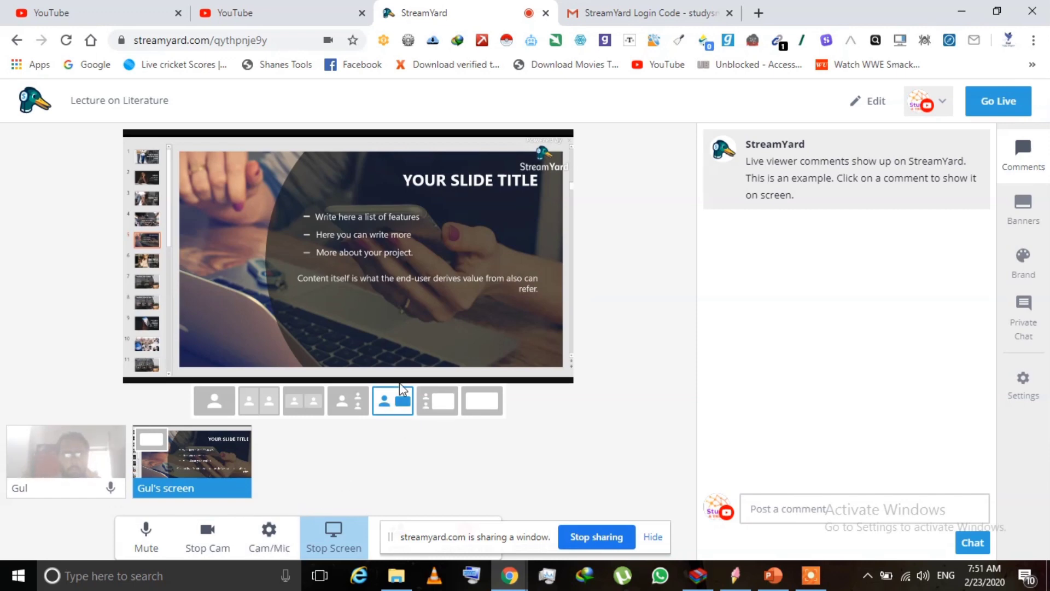
Step: Cycle through the layouts, re-add the webcam, settle on the slide-only layout and go live
{"action": "left_click", "coordinate": [474, 403]}
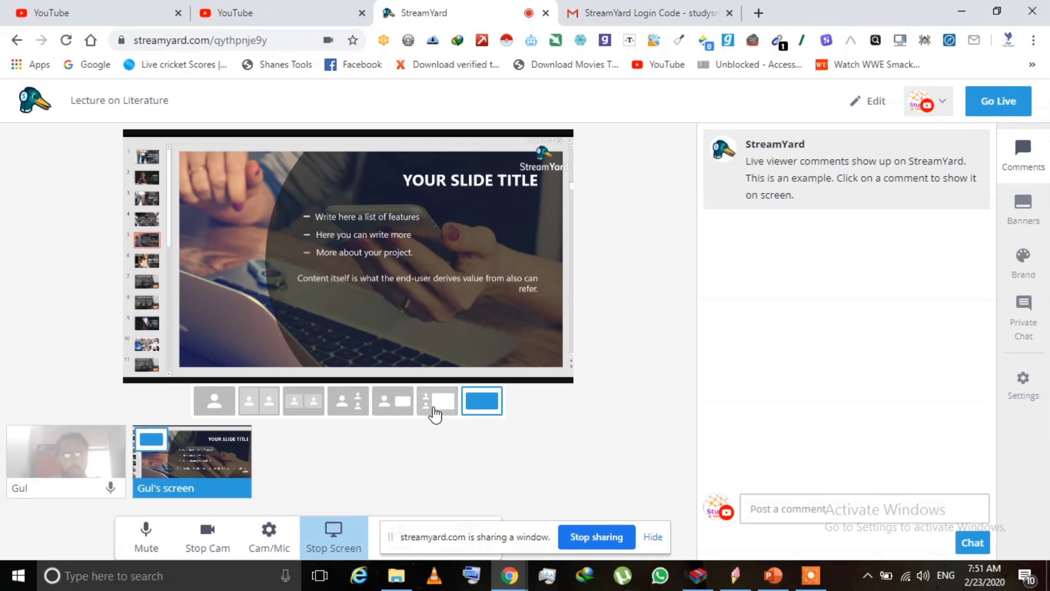
{"action": "left_click", "coordinate": [436, 409]}
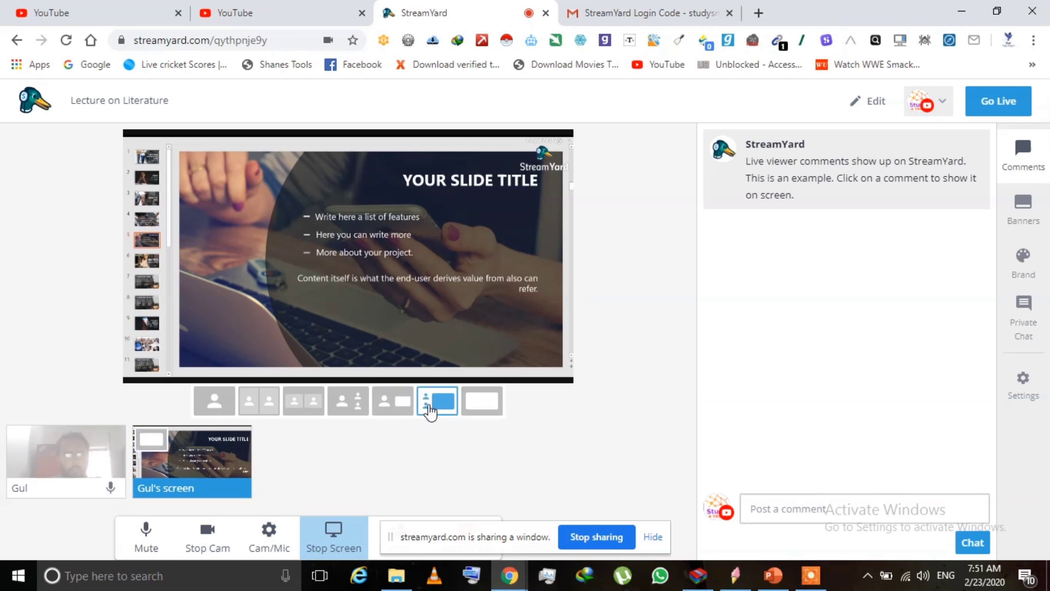
{"action": "left_click", "coordinate": [398, 410]}
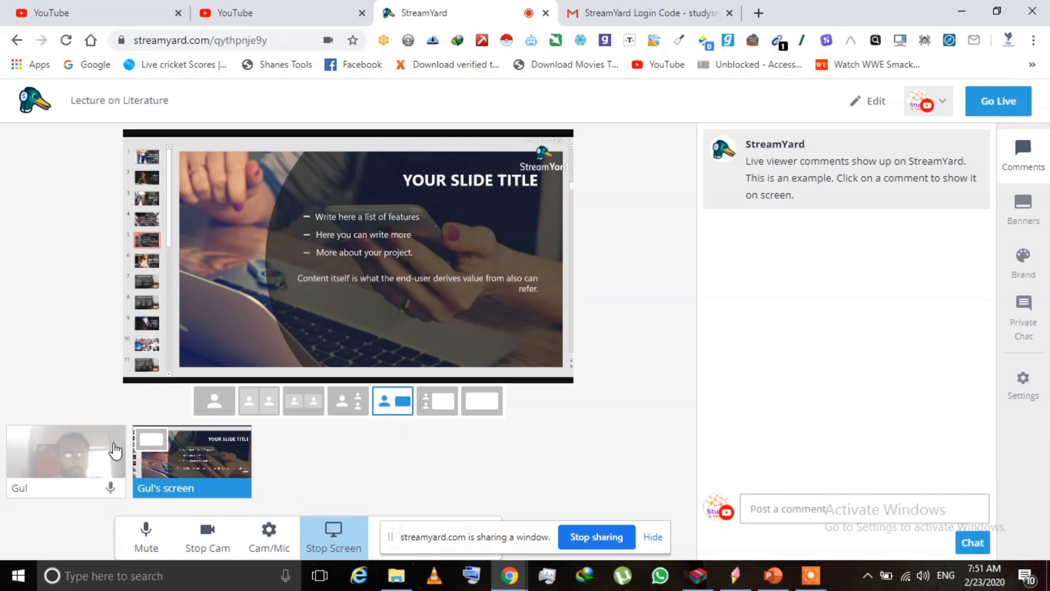
{"action": "left_click", "coordinate": [66, 446]}
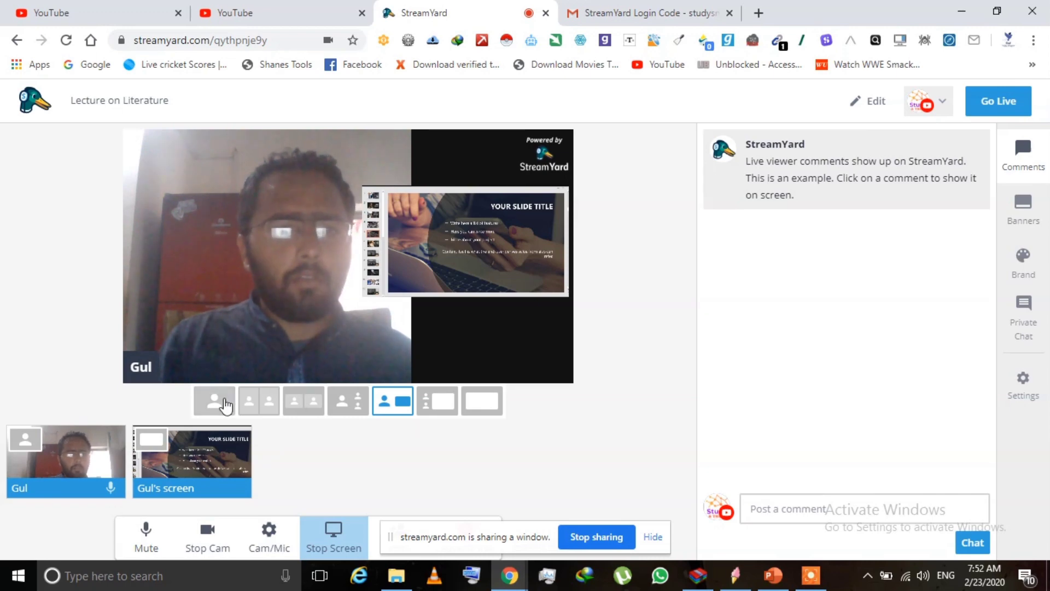
{"action": "left_click", "coordinate": [476, 403]}
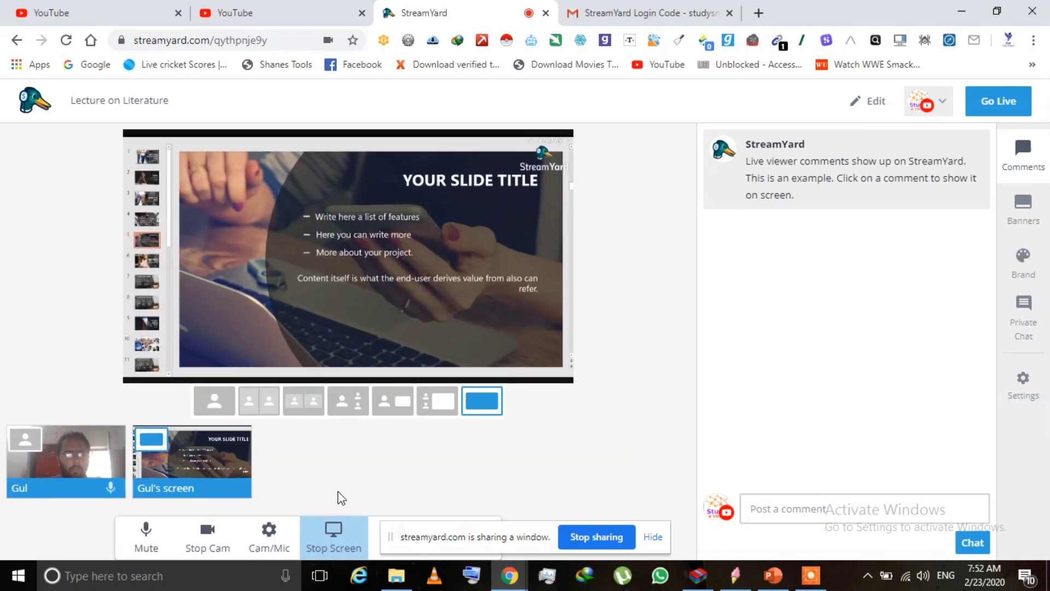
{"action": "left_click", "coordinate": [1001, 107]}
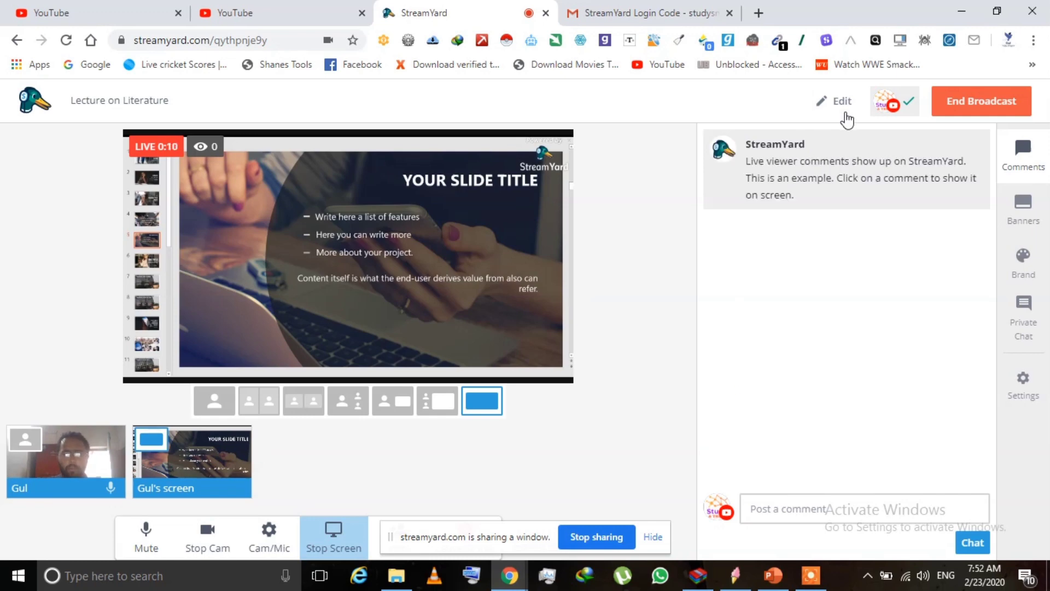
Step: Show the camera with the slide inset and scroll PowerPoint to slide 8, Content in Three Columns
{"action": "mouse_move", "coordinate": [116, 452]}
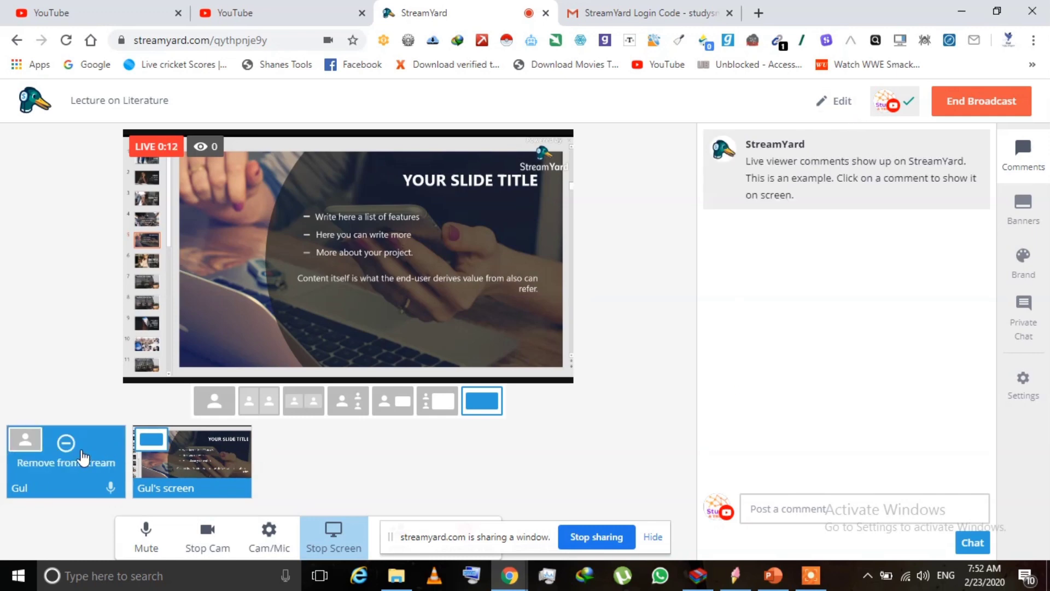
{"action": "left_click", "coordinate": [399, 405]}
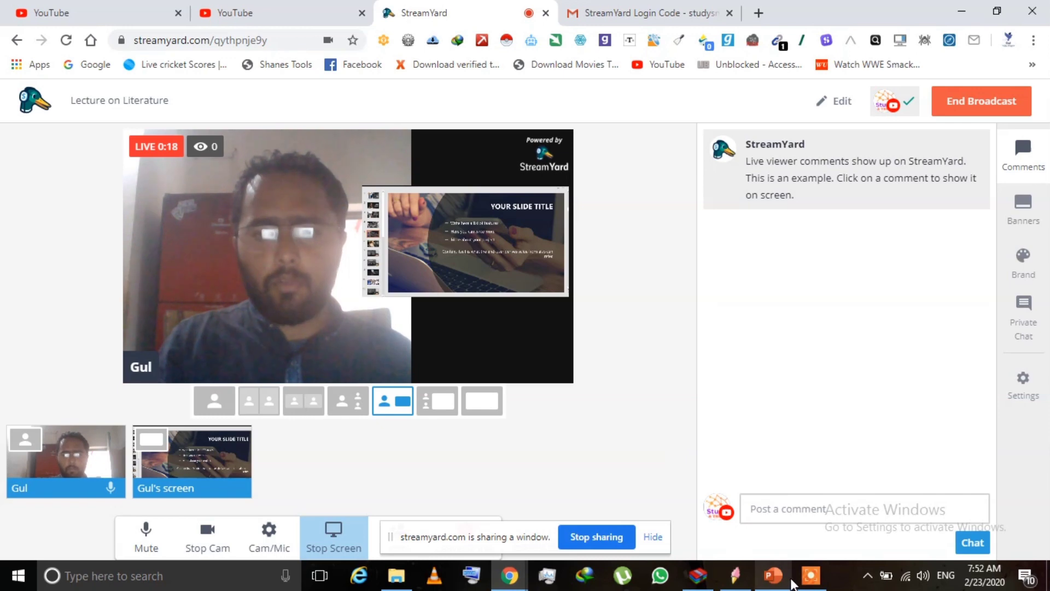
{"action": "left_click", "coordinate": [773, 576]}
{"action": "scroll", "coordinate": [762, 440], "scroll_direction": "down", "scroll_amount": 3}
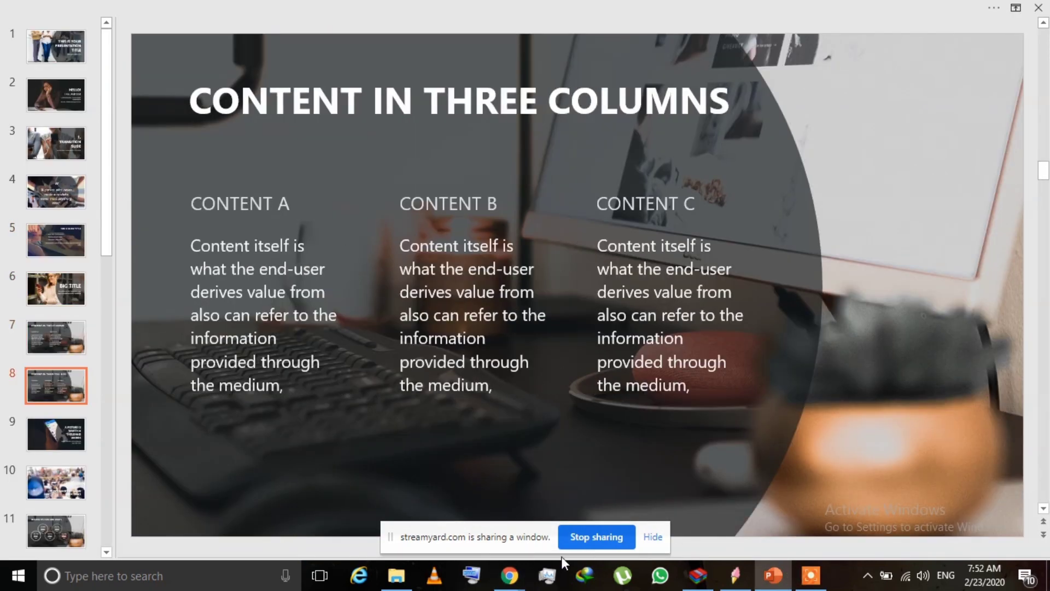
Step: Back in the studio, review the broadcast details unchanged, then open the stream via View on YouTube
{"action": "mouse_move", "coordinate": [509, 576]}
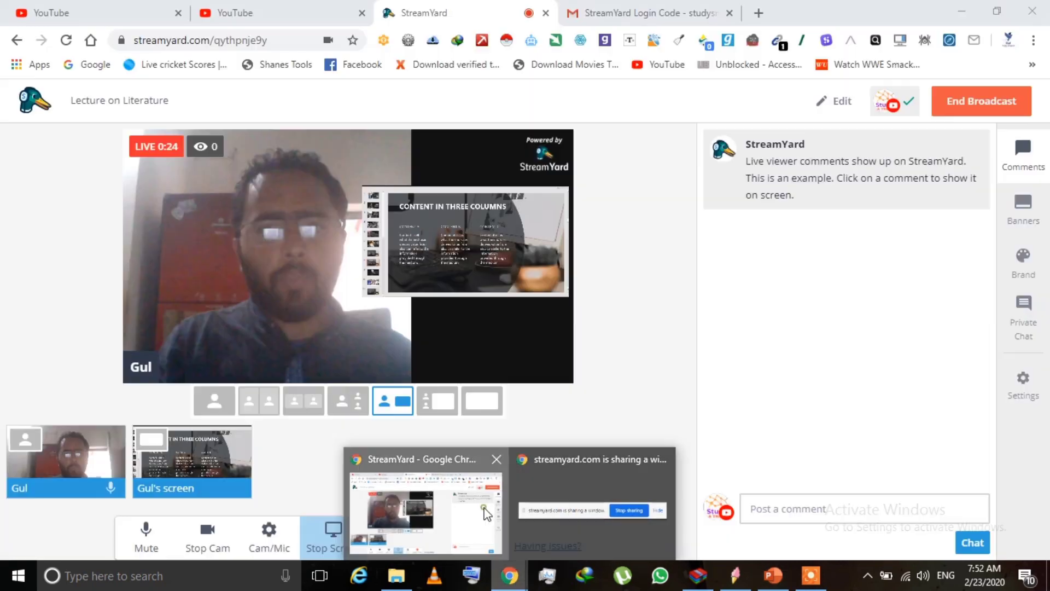
{"action": "left_click", "coordinate": [485, 514]}
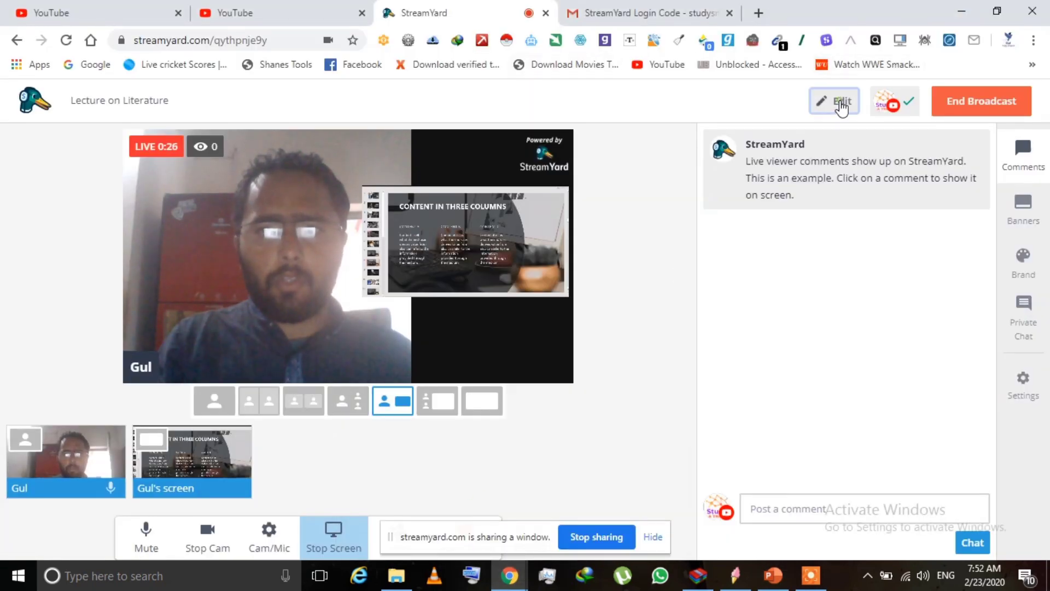
{"action": "left_click", "coordinate": [841, 102]}
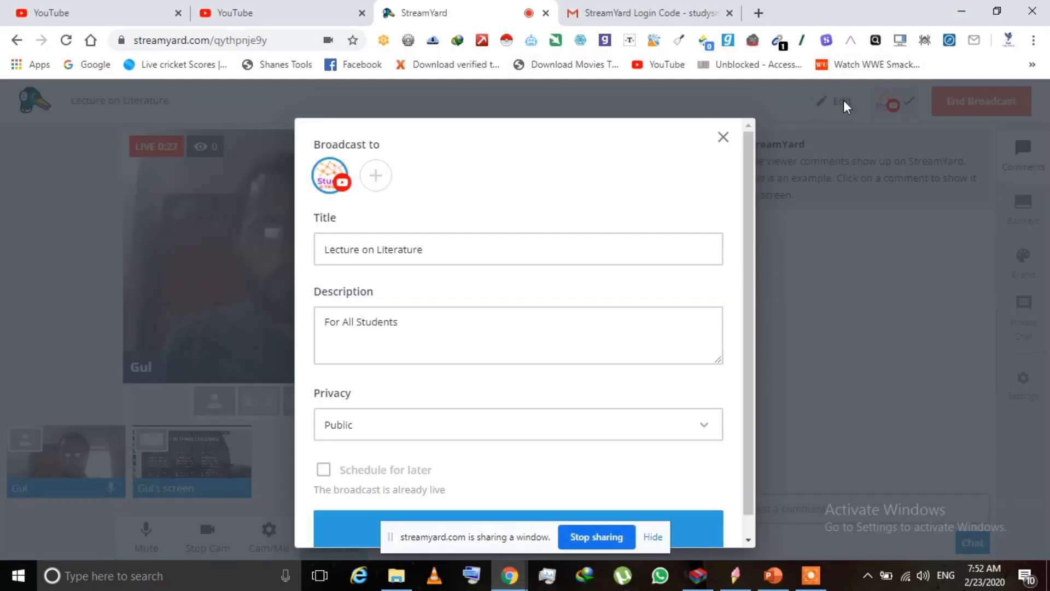
{"action": "left_click", "coordinate": [718, 144]}
{"action": "left_click", "coordinate": [892, 102]}
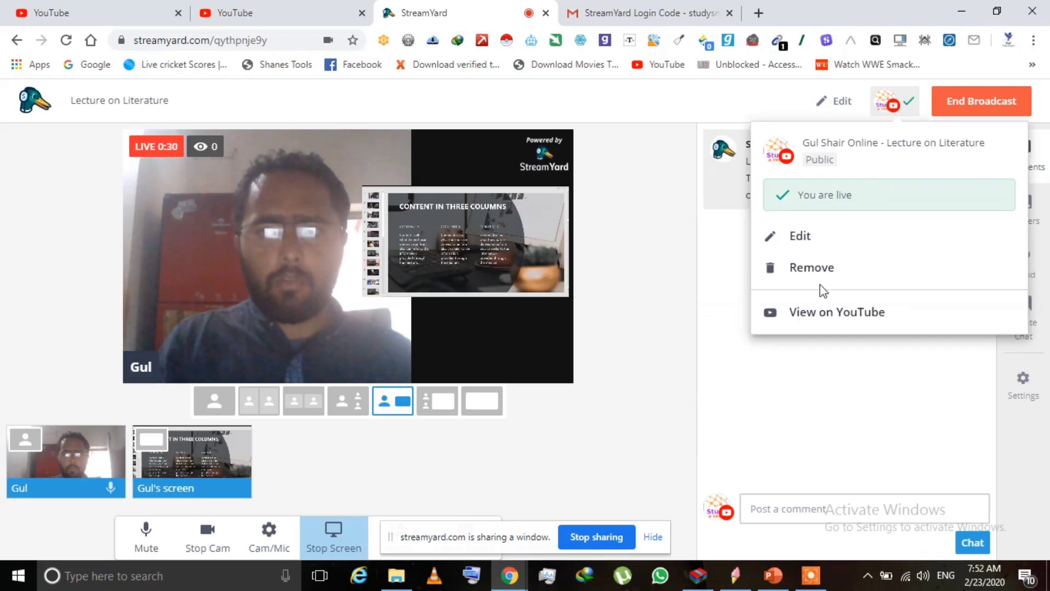
{"action": "left_click", "coordinate": [832, 312]}
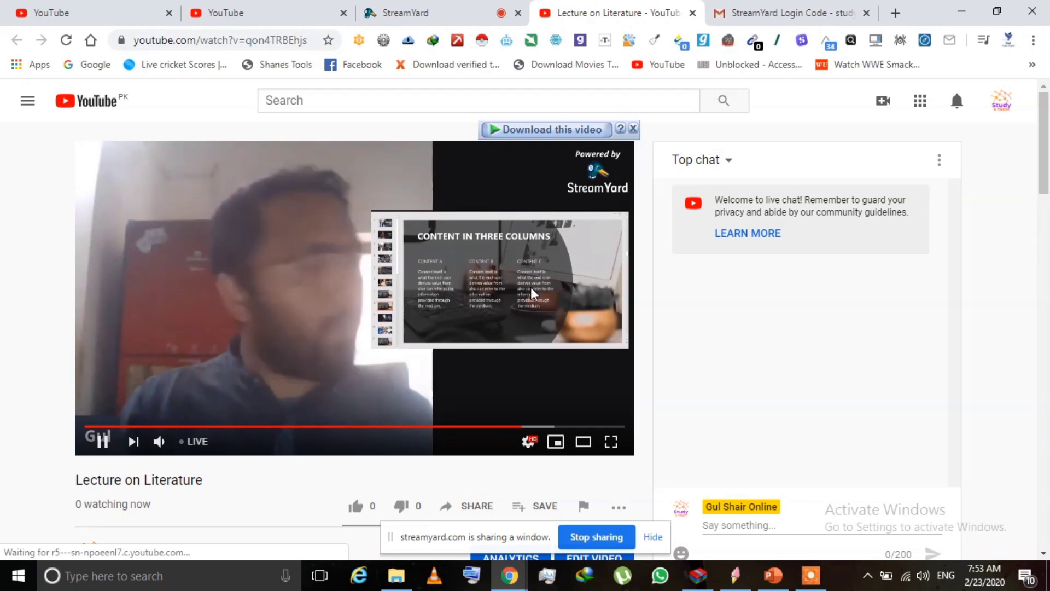
Step: After watching the live Lecture on Literature page, return to the StreamYard studio tab
{"action": "left_click", "coordinate": [437, 10]}
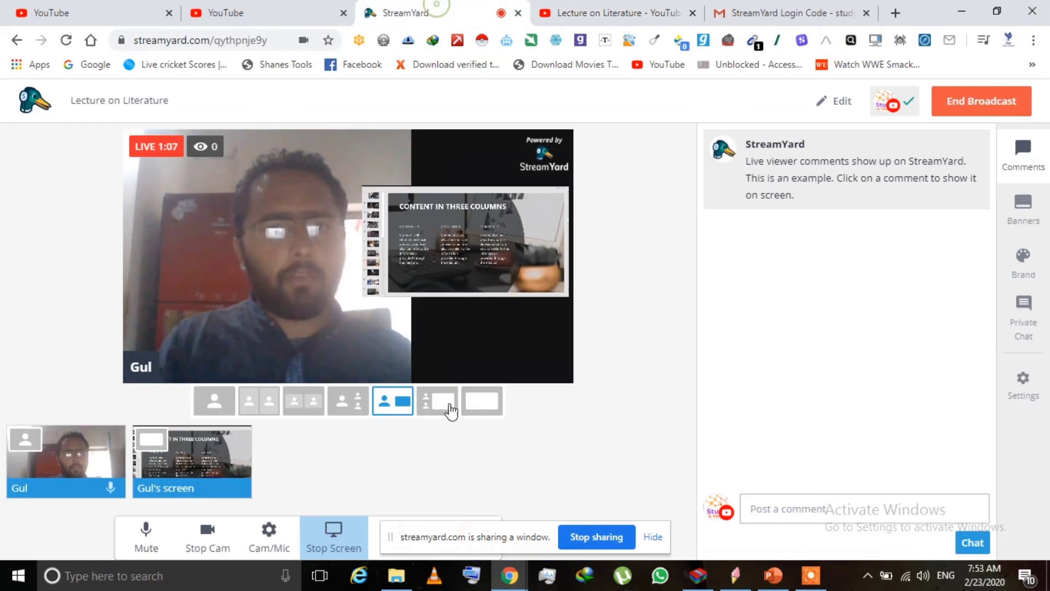
Step: Switch the stage to the full-screen shared slide and view it on the YouTube watch page
{"action": "left_click", "coordinate": [482, 399]}
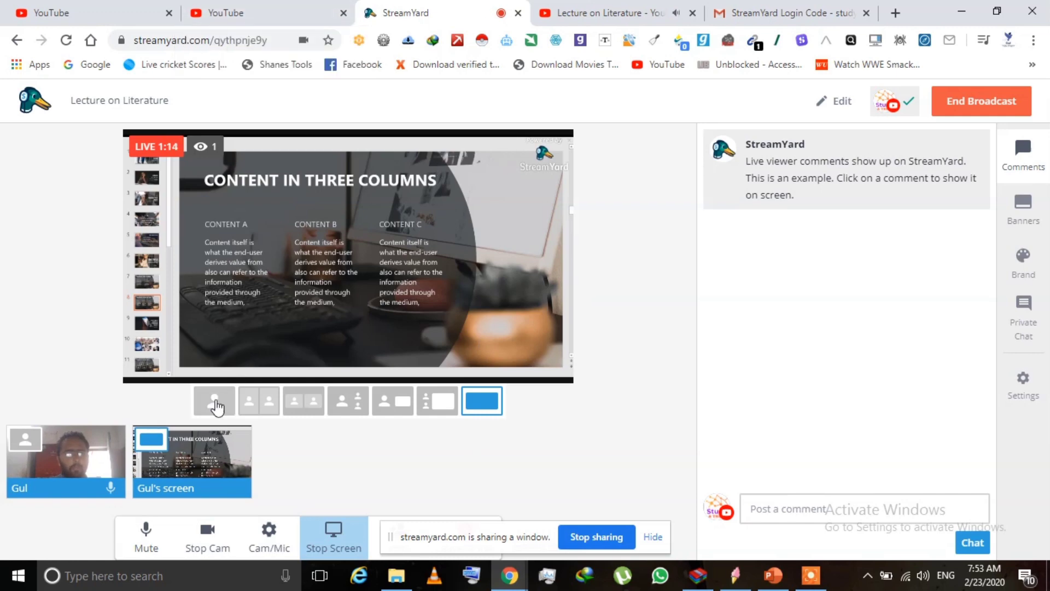
{"action": "left_click", "coordinate": [628, 15]}
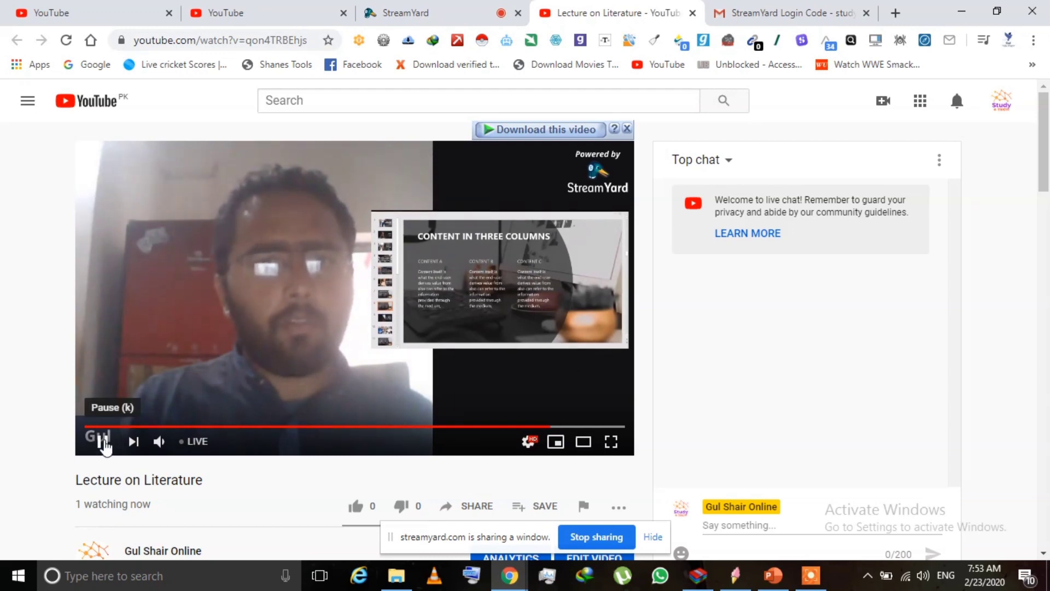
Step: Pause the YouTube player and go back to the StreamYard studio
{"action": "left_click", "coordinate": [101, 443]}
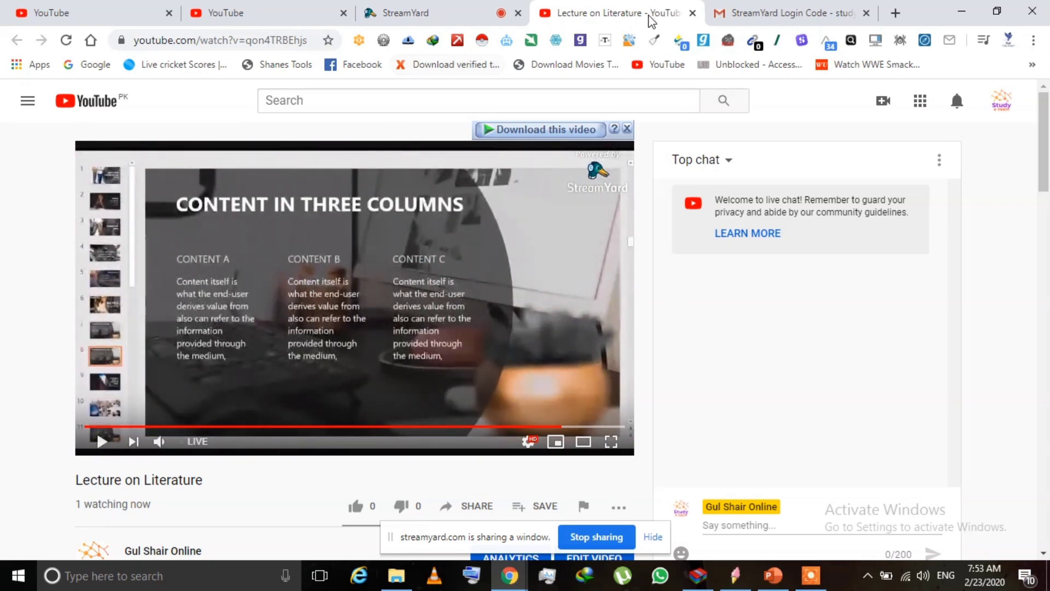
{"action": "left_click", "coordinate": [453, 15]}
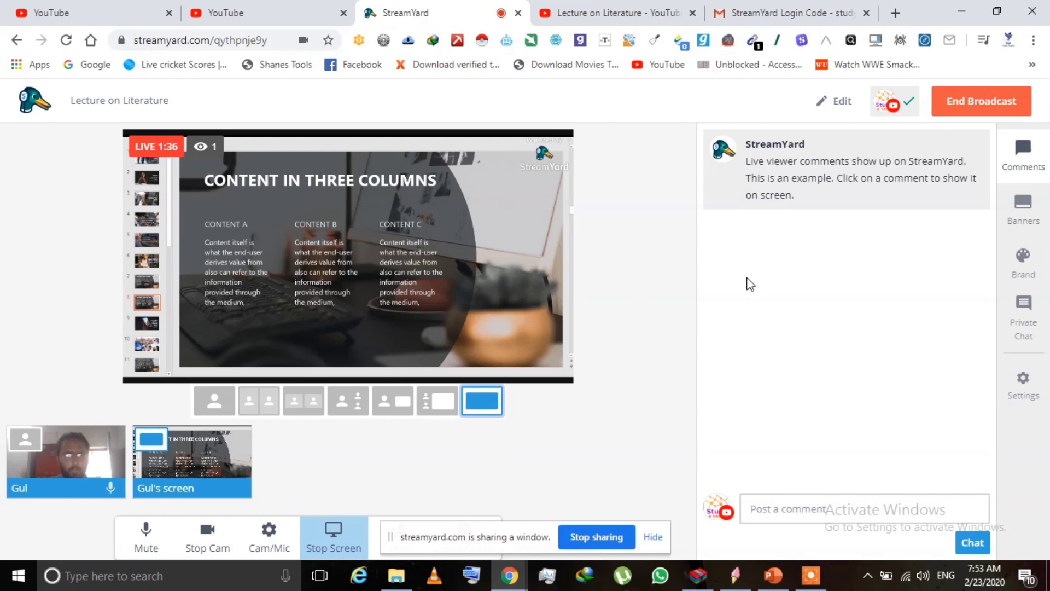
Step: End the broadcast, confirming in the popup, then switch to the lecture's YouTube page
{"action": "left_click", "coordinate": [974, 113]}
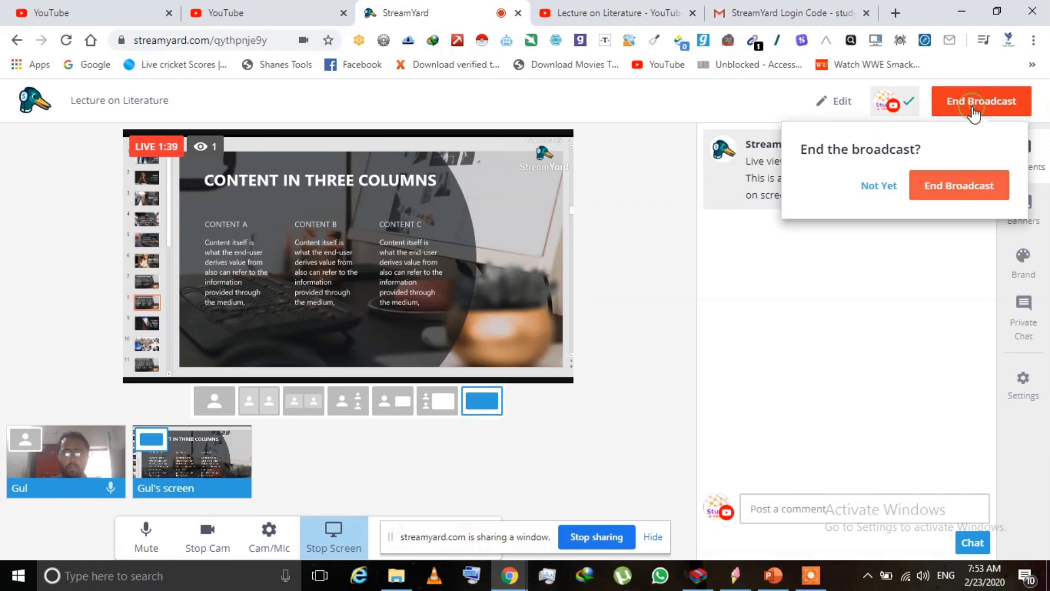
{"action": "left_click", "coordinate": [955, 185]}
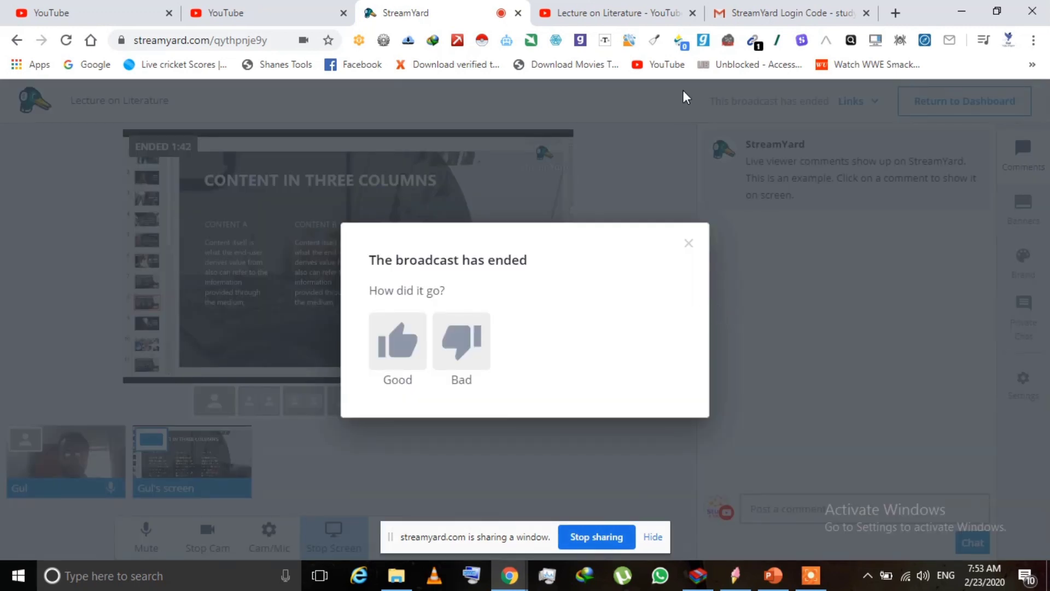
{"action": "left_click", "coordinate": [621, 14]}
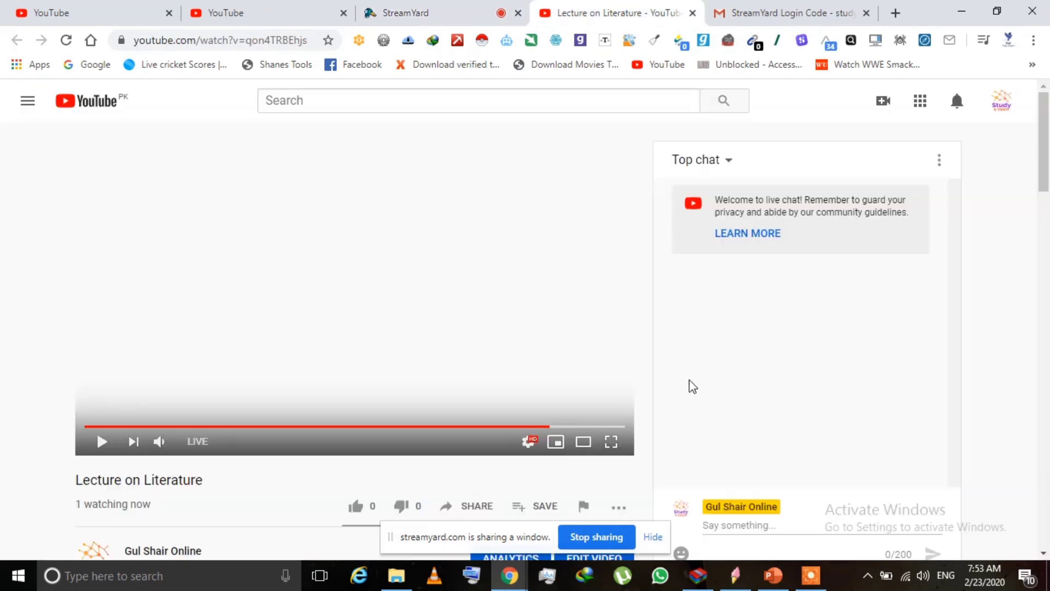
Step: Dismiss StreamYard's broadcast-ended feedback prompt and return to the lecture's YouTube page
{"action": "scroll", "coordinate": [623, 419], "scroll_direction": "down", "scroll_amount": 3}
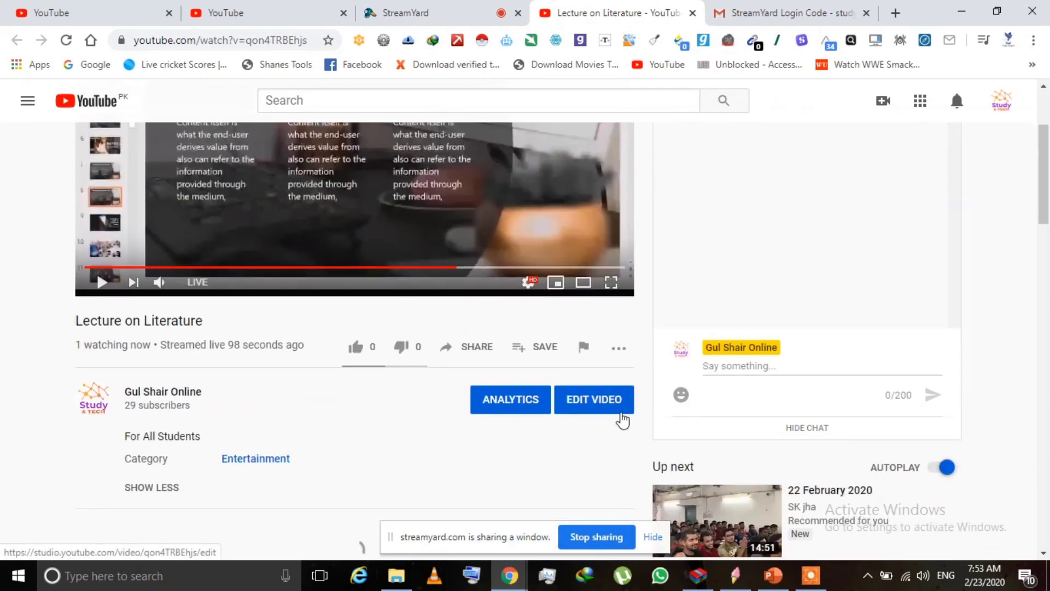
{"action": "scroll", "coordinate": [623, 420], "scroll_direction": "up", "scroll_amount": 3}
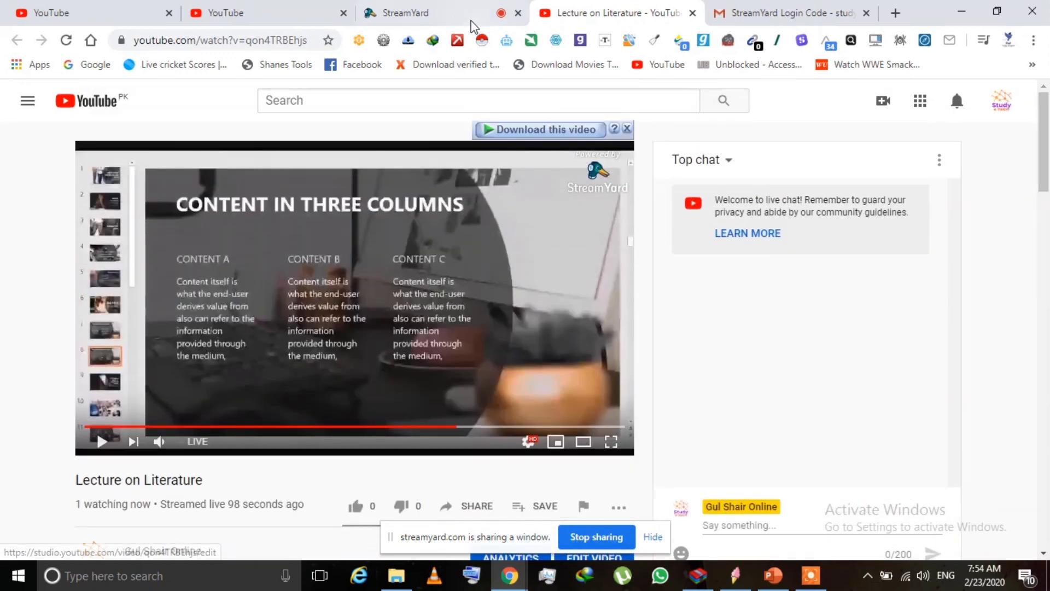
{"action": "left_click", "coordinate": [454, 16]}
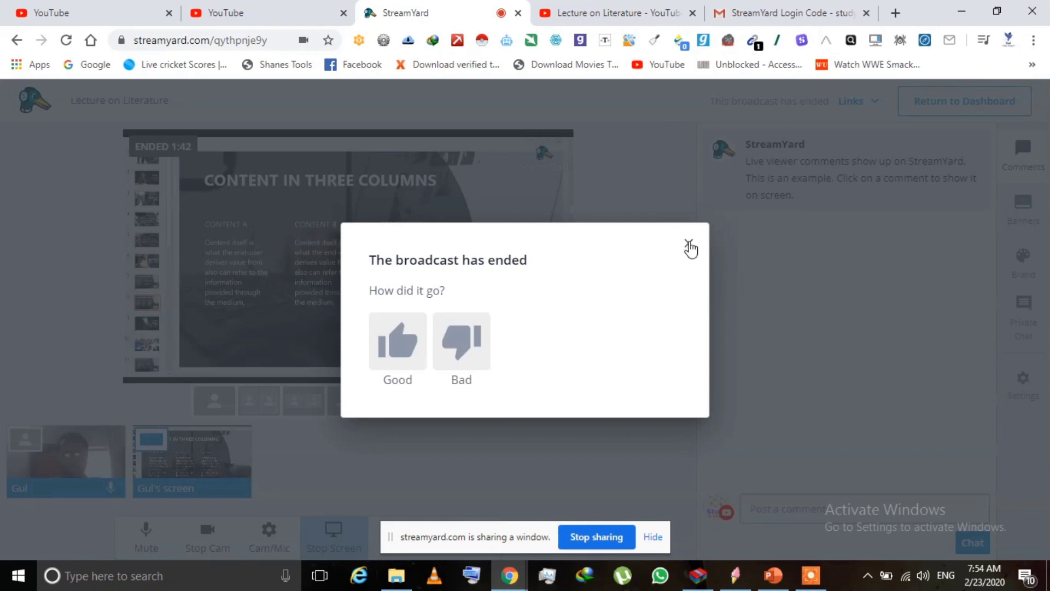
{"action": "left_click", "coordinate": [689, 242]}
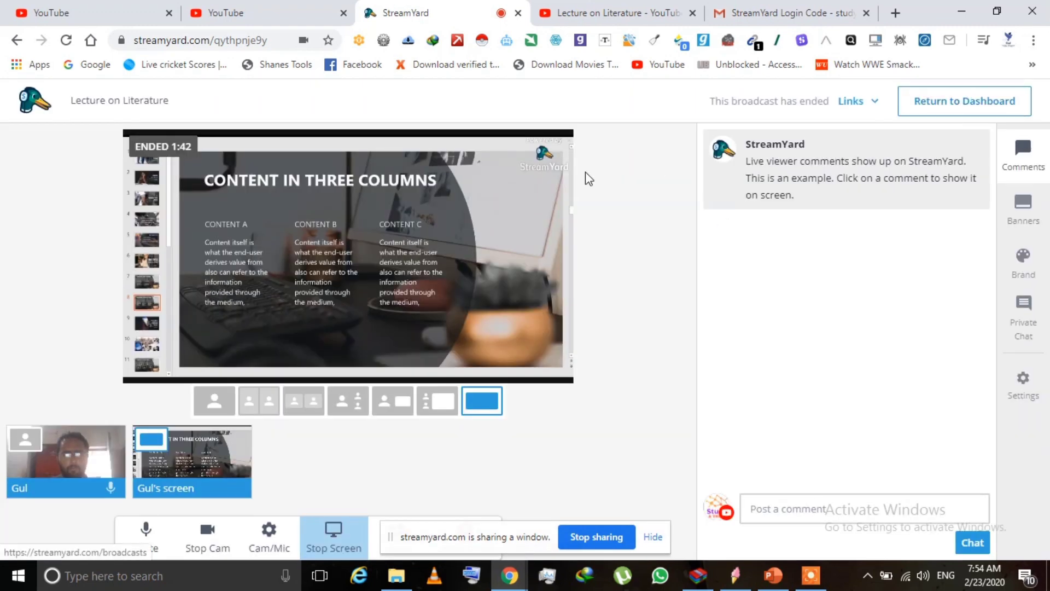
{"action": "left_click", "coordinate": [604, 15]}
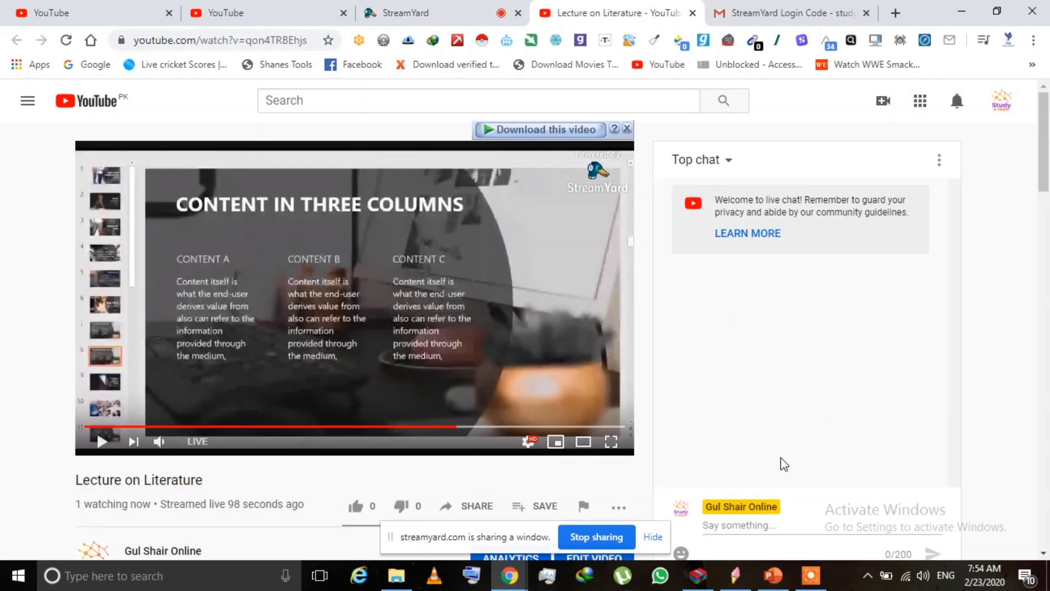
Step: Open and close the lecture's Share options, check the ended studio, and return to YouTube
{"action": "left_click", "coordinate": [744, 525]}
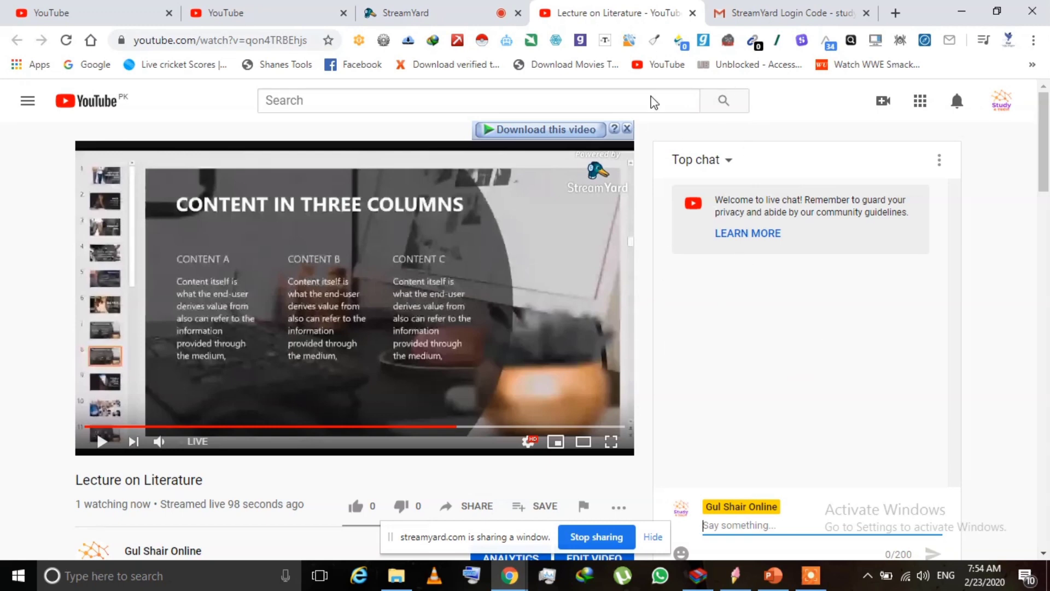
{"action": "left_click", "coordinate": [471, 507]}
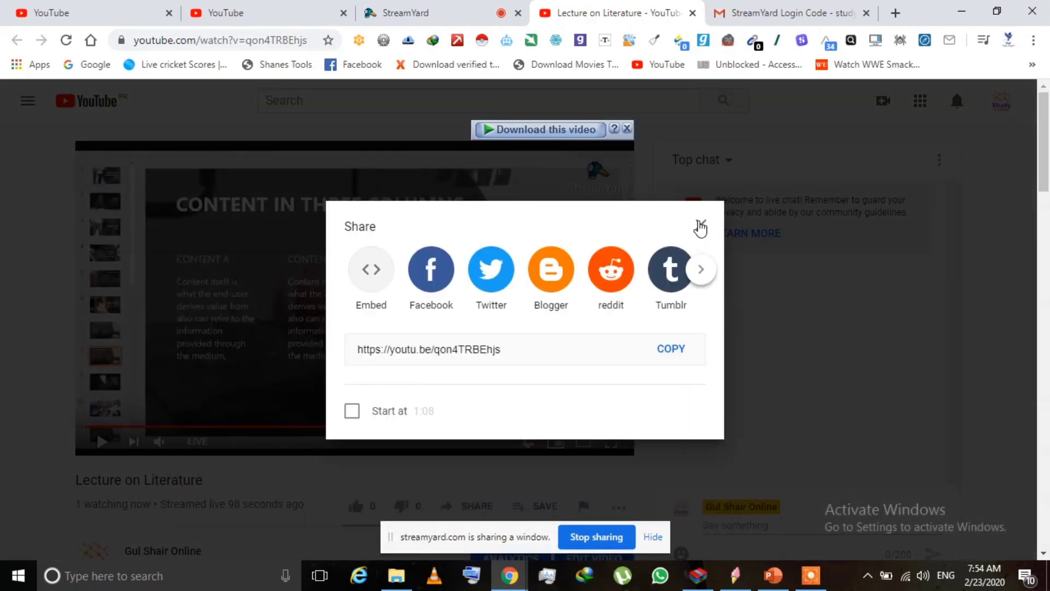
{"action": "left_click", "coordinate": [700, 225]}
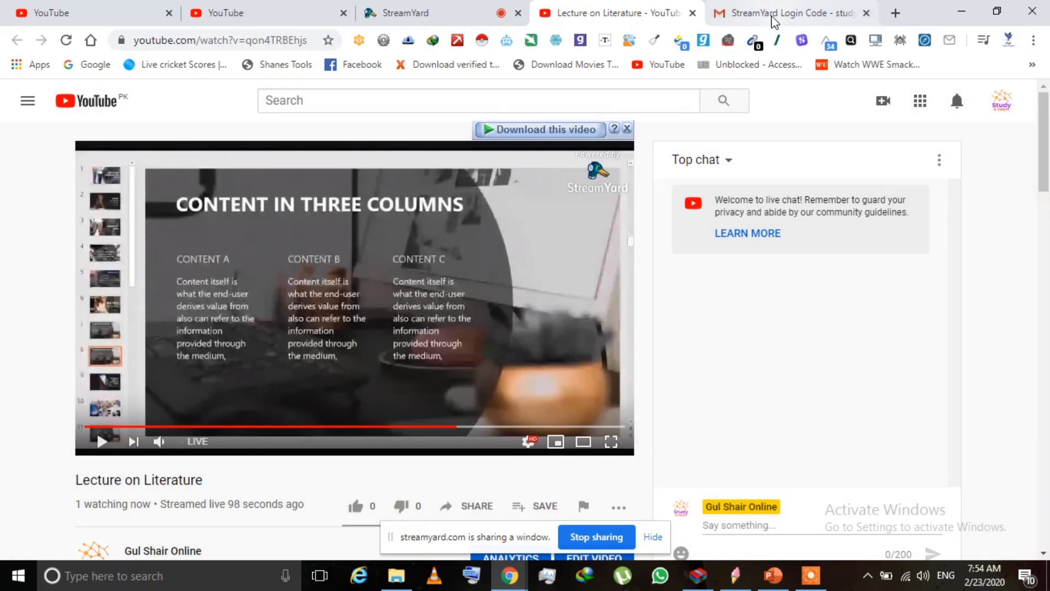
{"action": "left_click", "coordinate": [439, 18]}
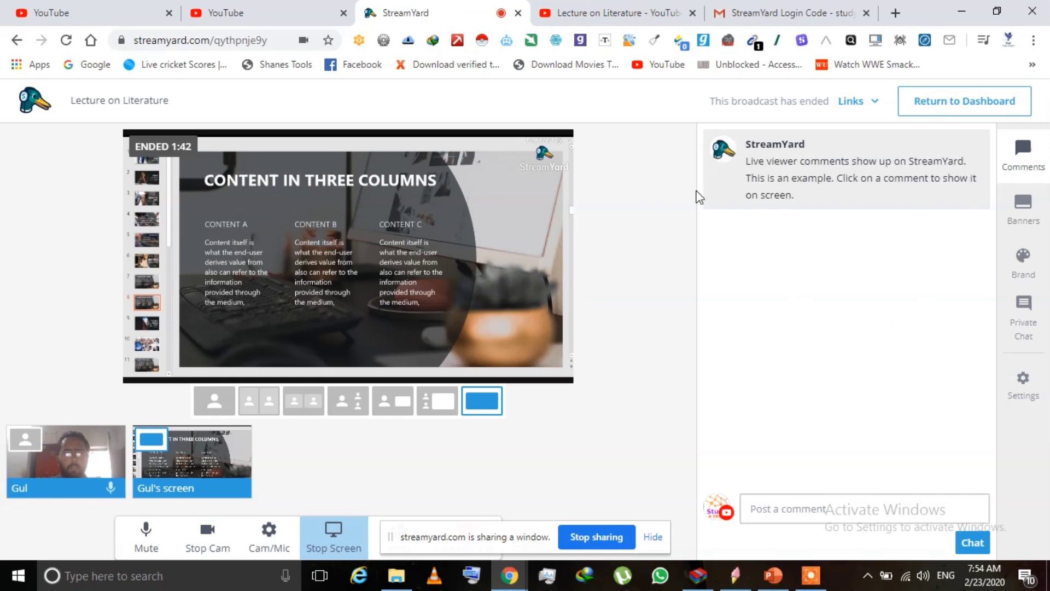
{"action": "left_click", "coordinate": [655, 17]}
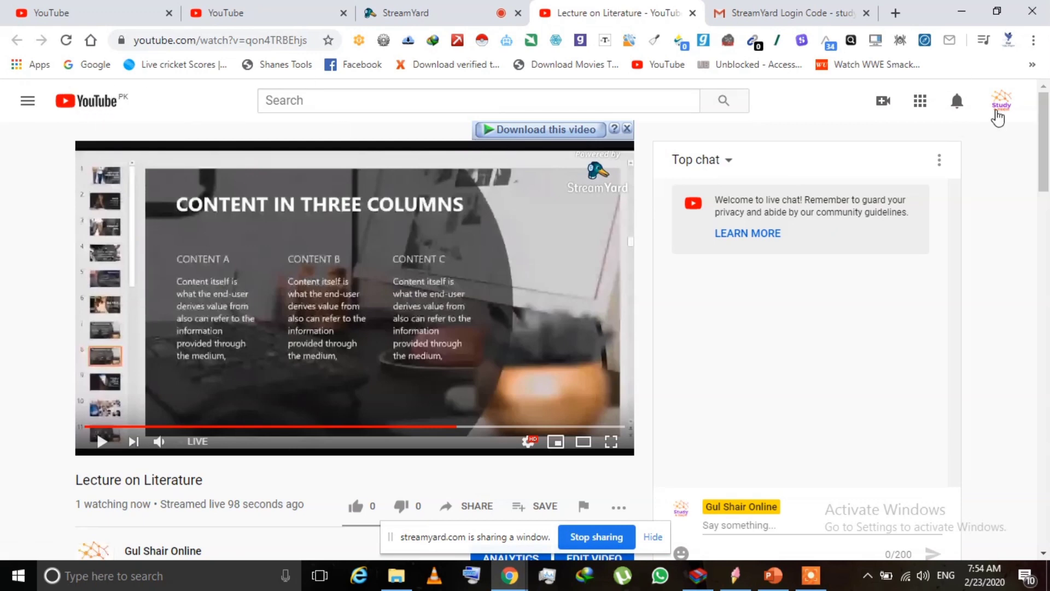
Step: Open YouTube Studio from the account menu and go to the channel's Videos list
{"action": "left_click", "coordinate": [998, 109]}
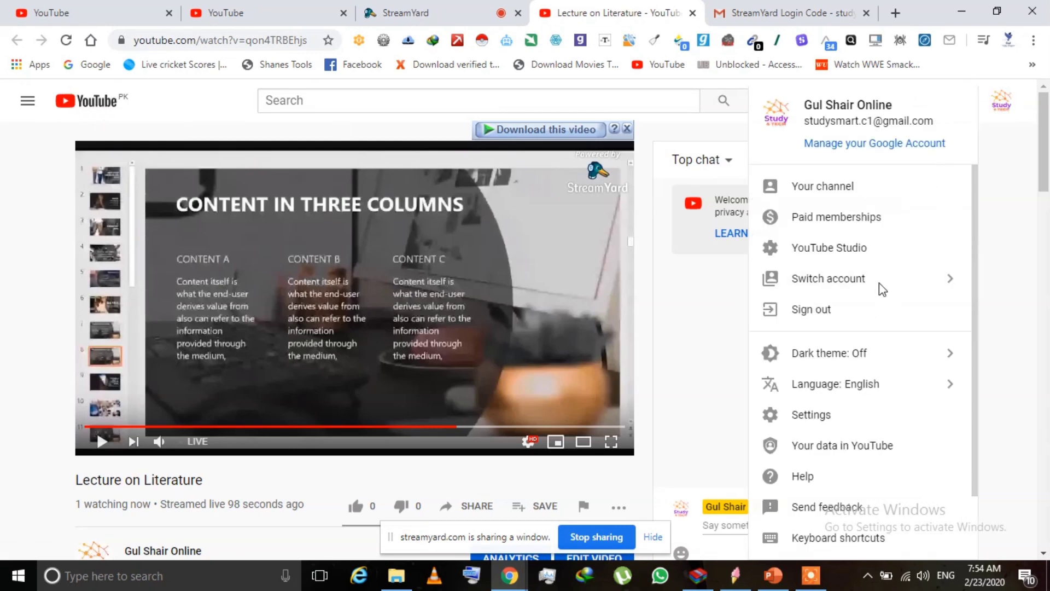
{"action": "left_click", "coordinate": [835, 257]}
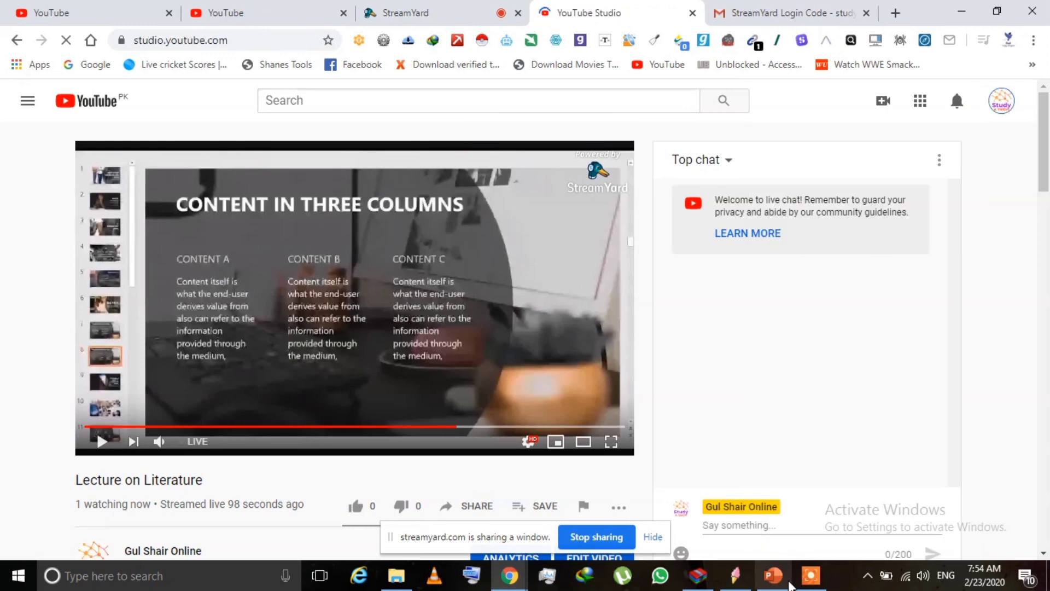
{"action": "left_click", "coordinate": [805, 580]}
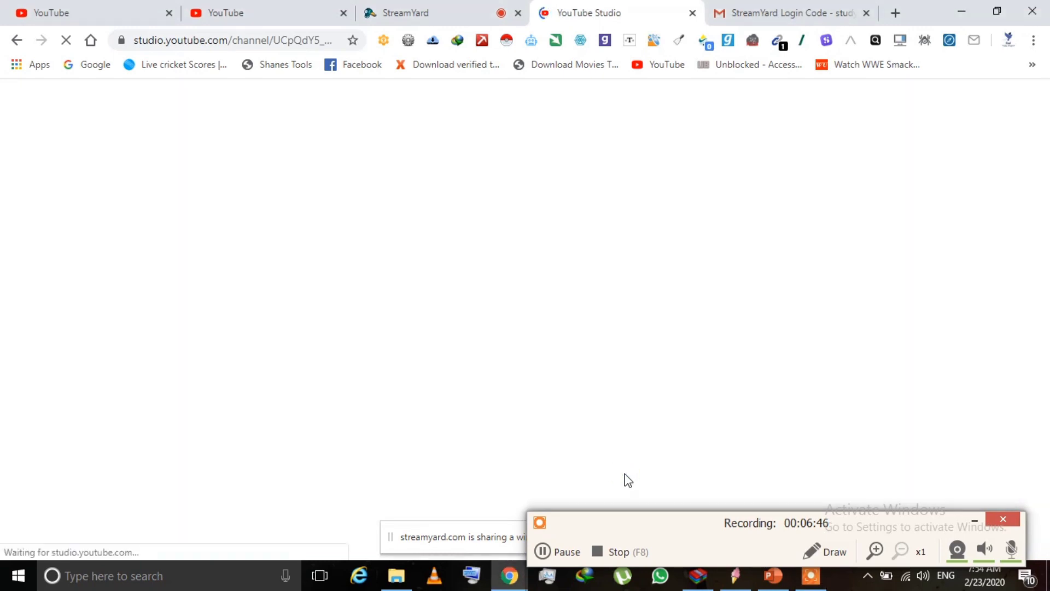
{"action": "left_click", "coordinate": [971, 519]}
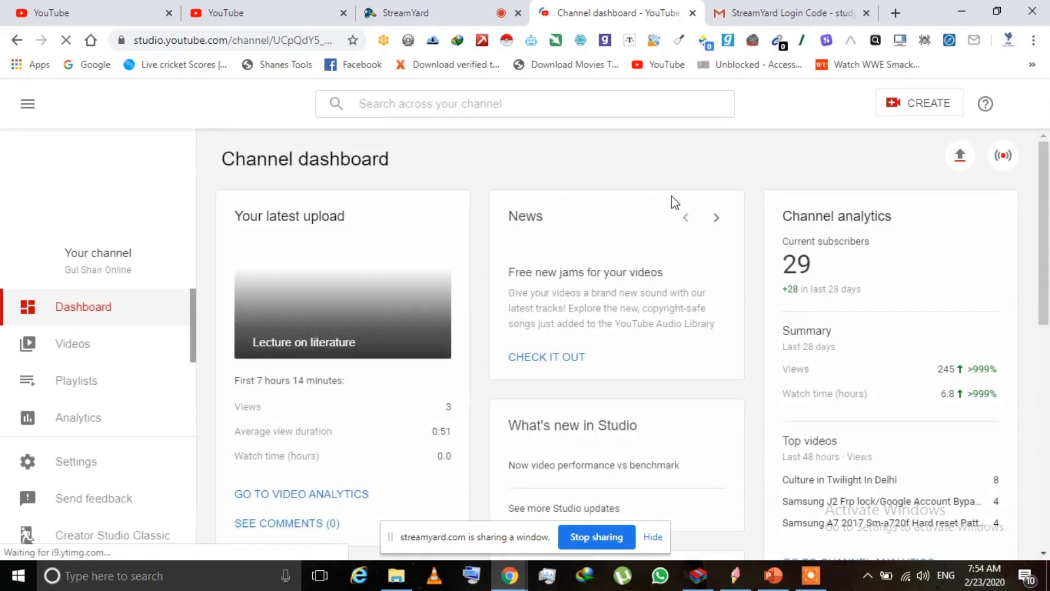
{"action": "left_click", "coordinate": [89, 358]}
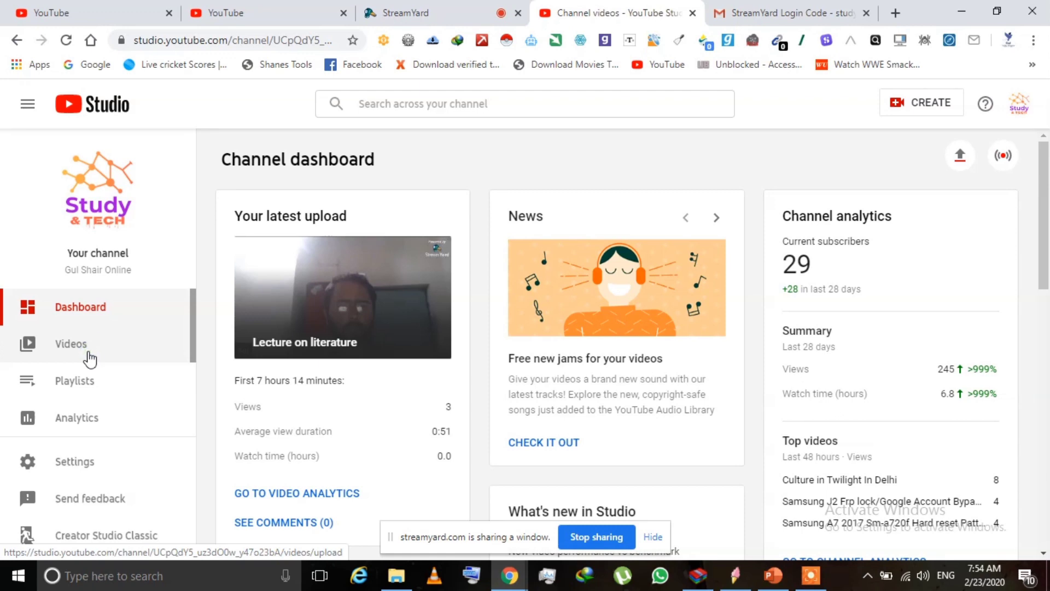